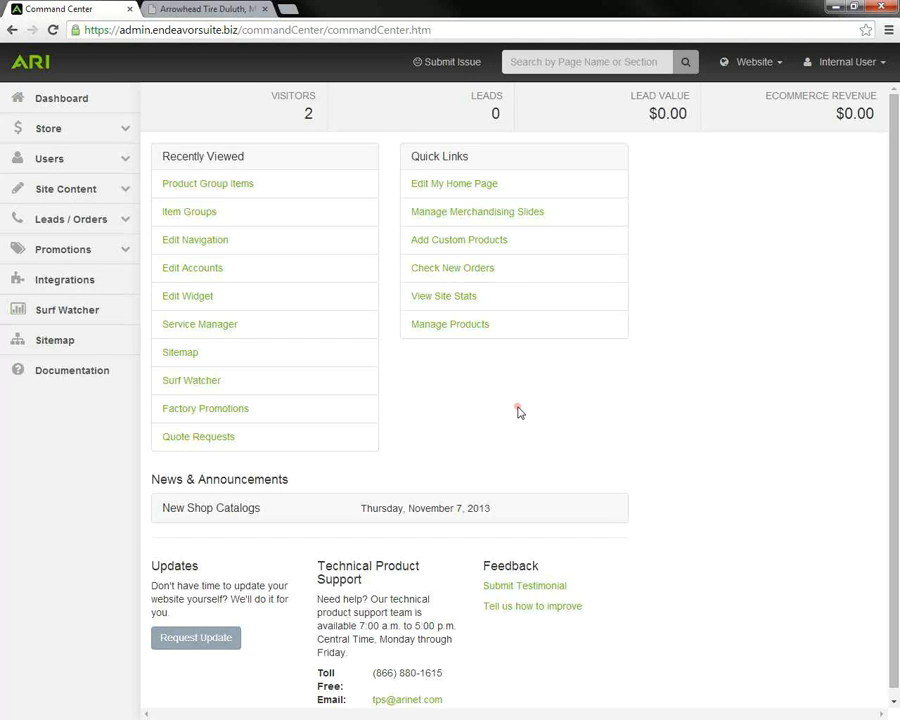
Step: Open Configure Available Services under Site Content > Service Manager in the sidebar
left_click(84, 195)
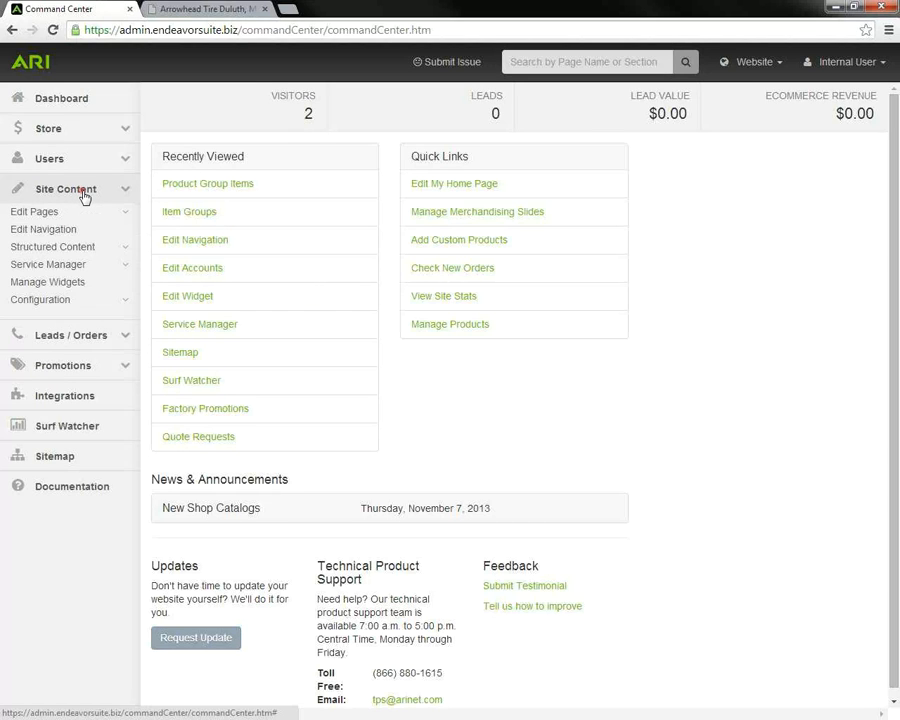
left_click(122, 268)
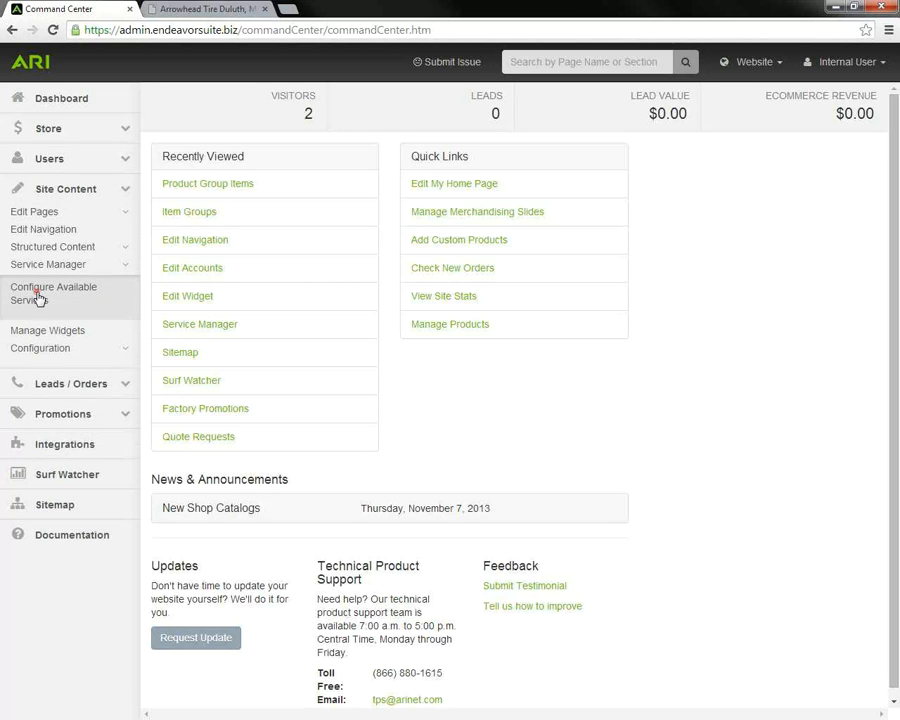
left_click(37, 295)
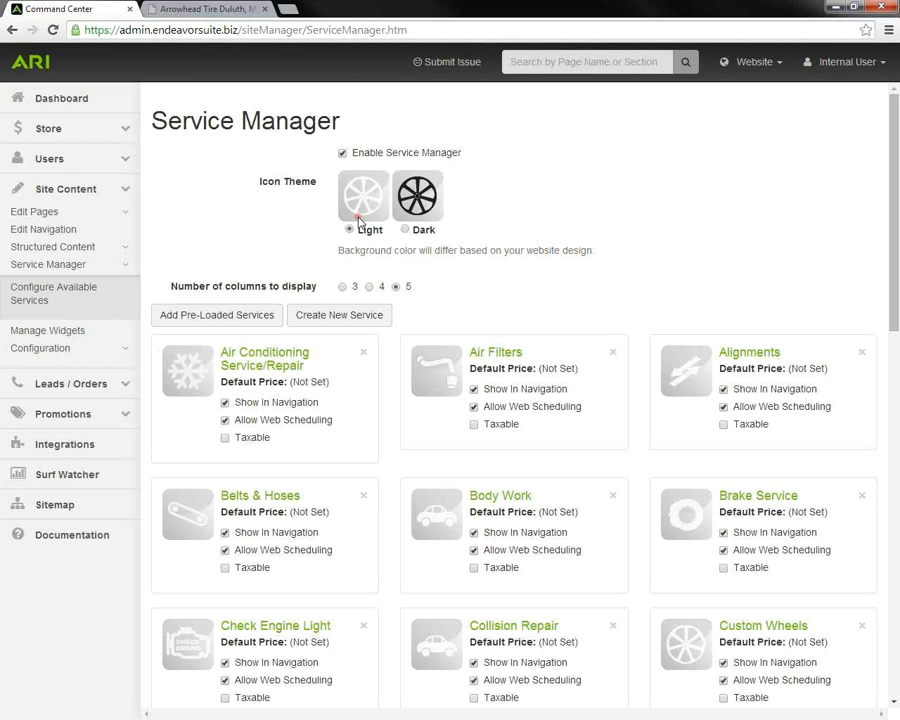
Step: Look over the Services page on the live dealer website
left_click(218, 10)
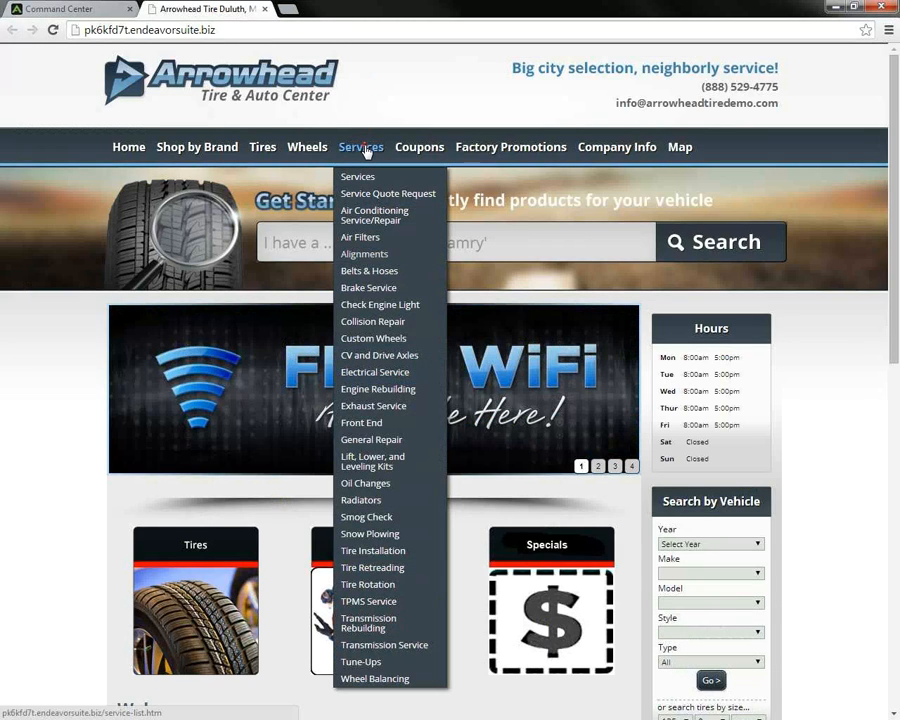
left_click(366, 150)
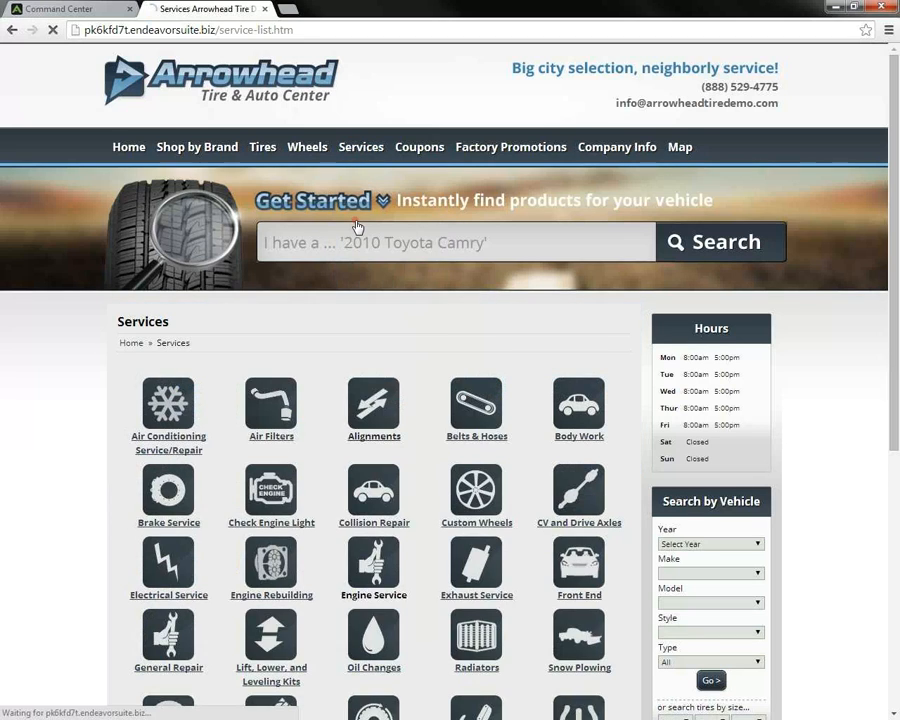
scroll(203, 287, "down", 1)
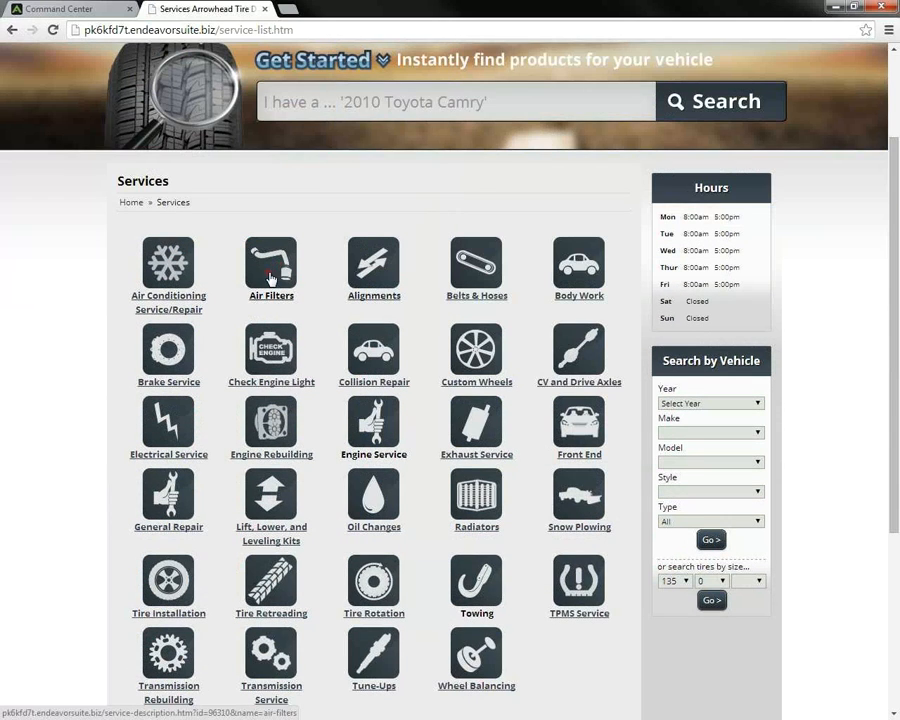
Step: Publish the Website Changes and reload the live Services page to check the dark icons
left_click(98, 9)
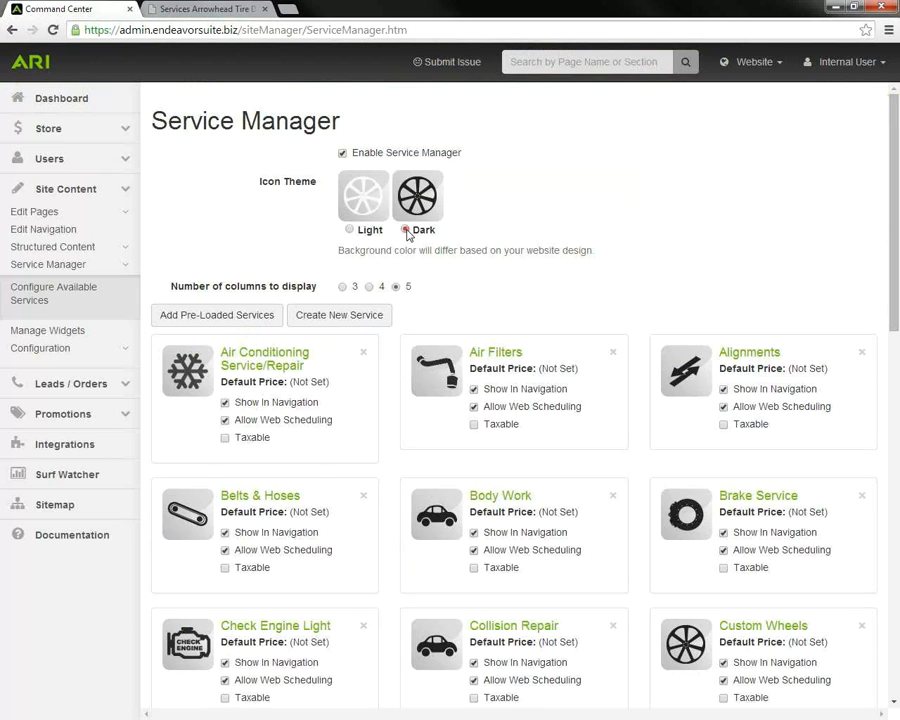
left_click(781, 64)
left_click(858, 164)
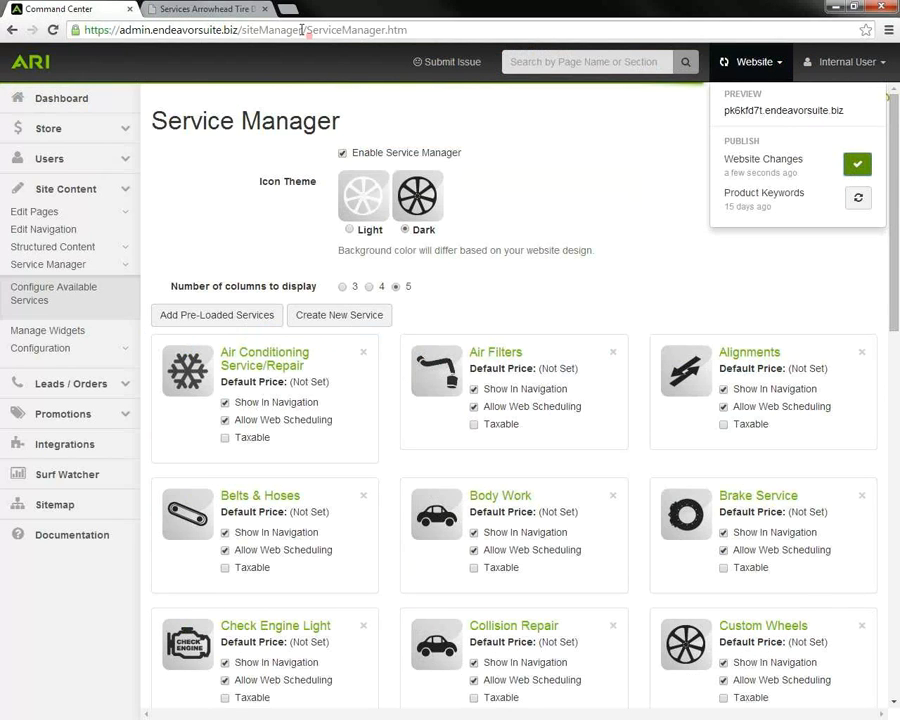
left_click(205, 8)
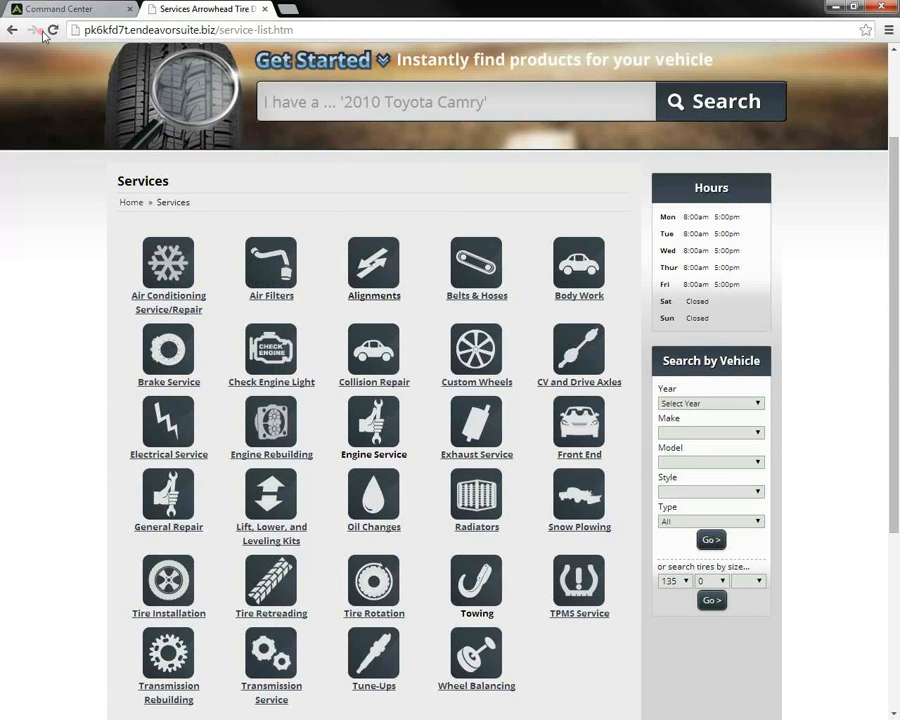
left_click(52, 29)
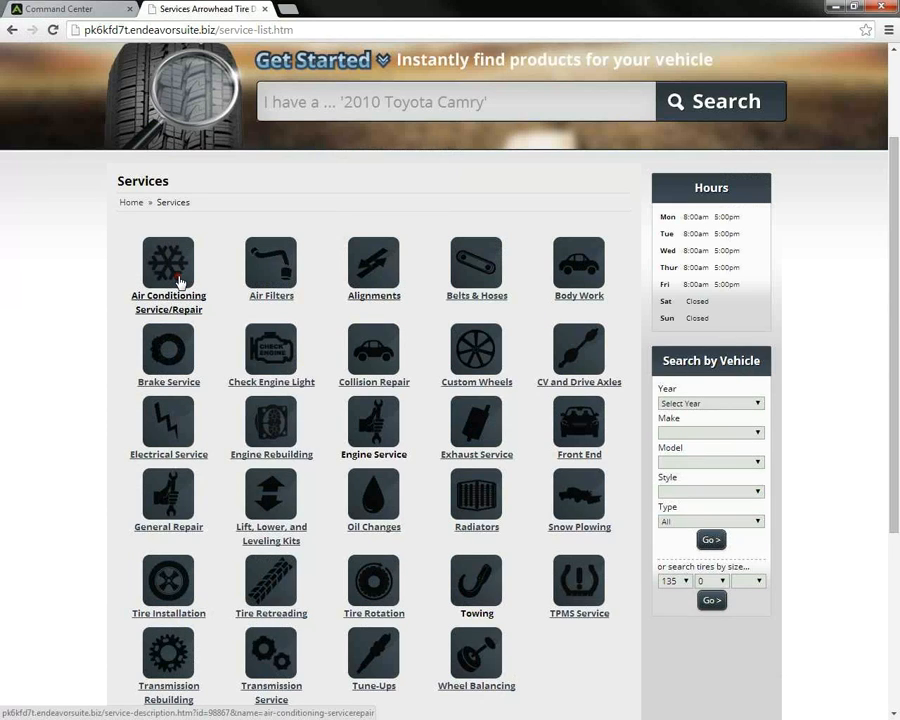
left_click(90, 9)
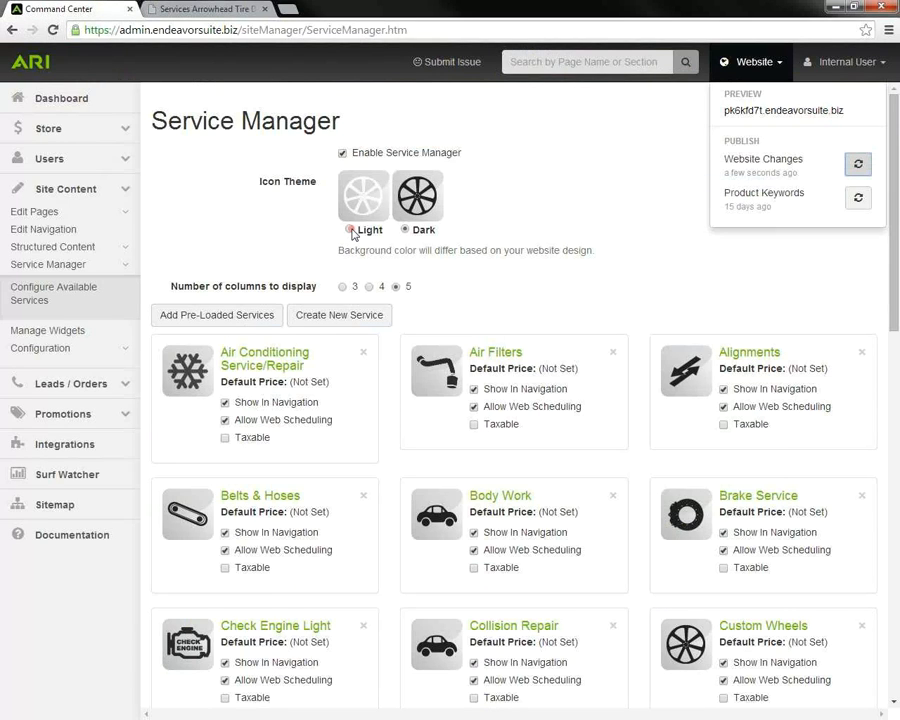
Step: Switch the service icons to the Light theme, publish, and view the live Services page
left_click(351, 230)
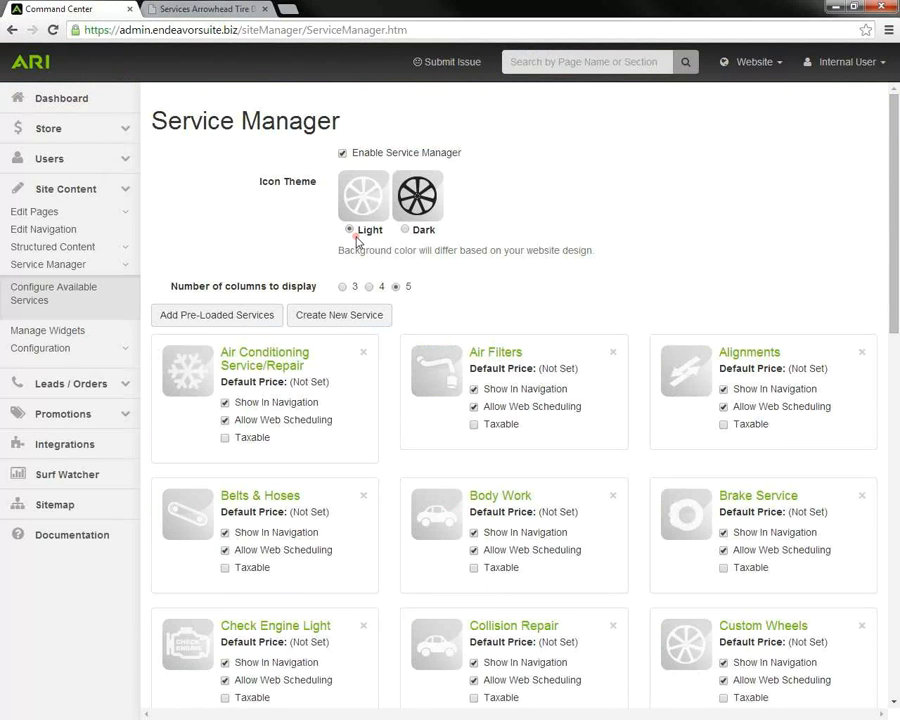
left_click(782, 63)
left_click(857, 166)
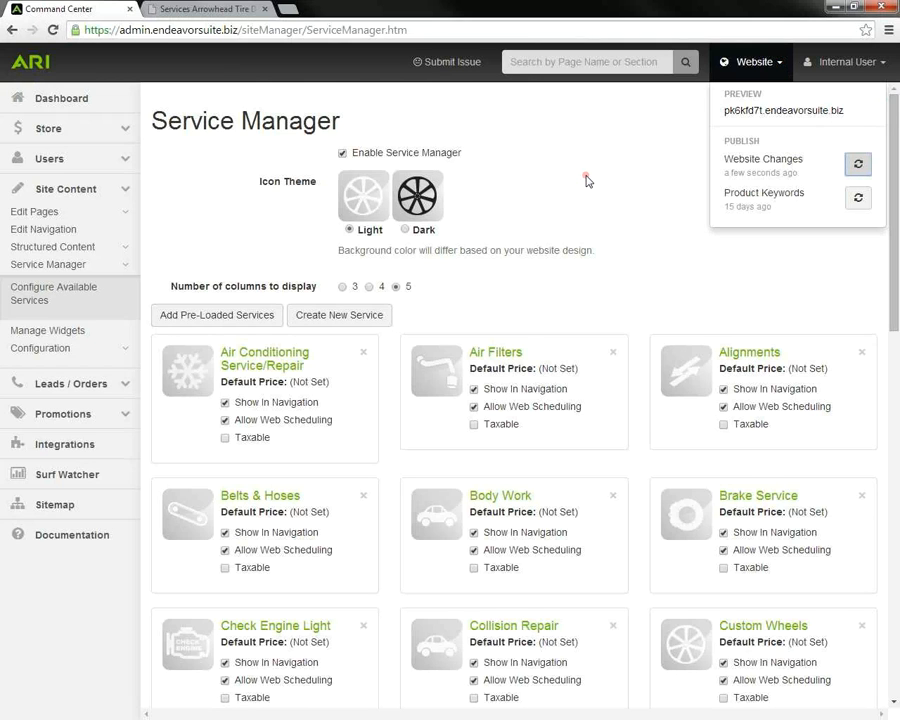
left_click(227, 11)
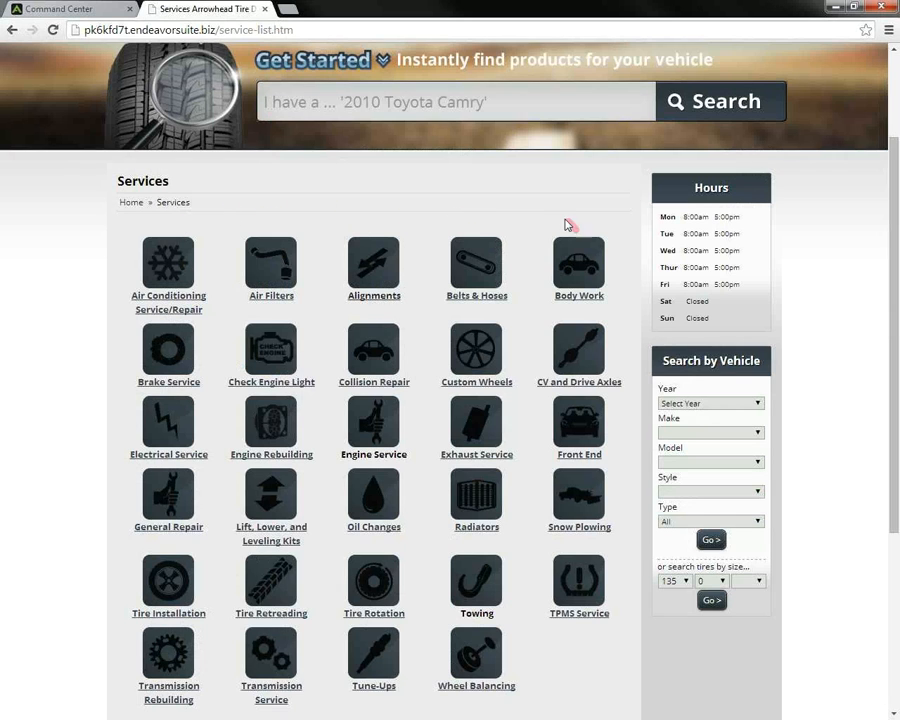
left_click(86, 8)
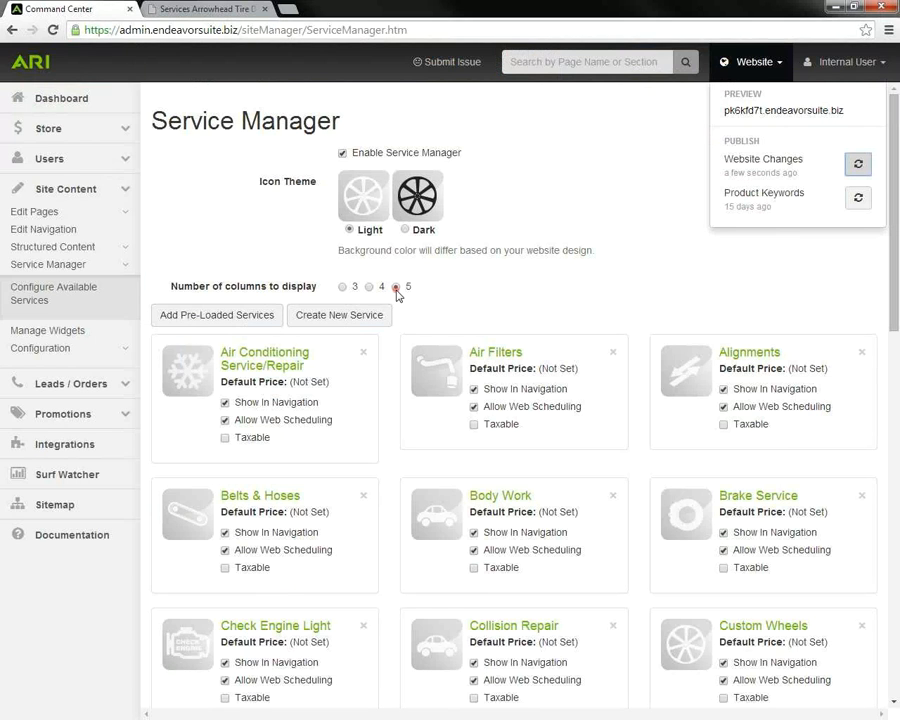
Step: Set the number of service columns to display to 4
left_click(202, 12)
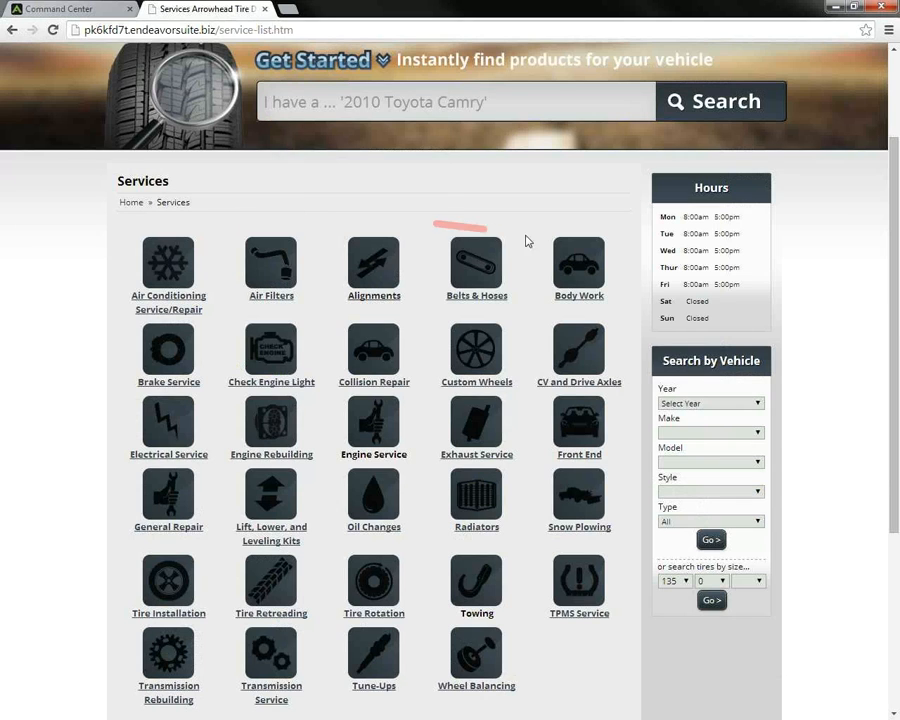
left_click(58, 8)
left_click(341, 287)
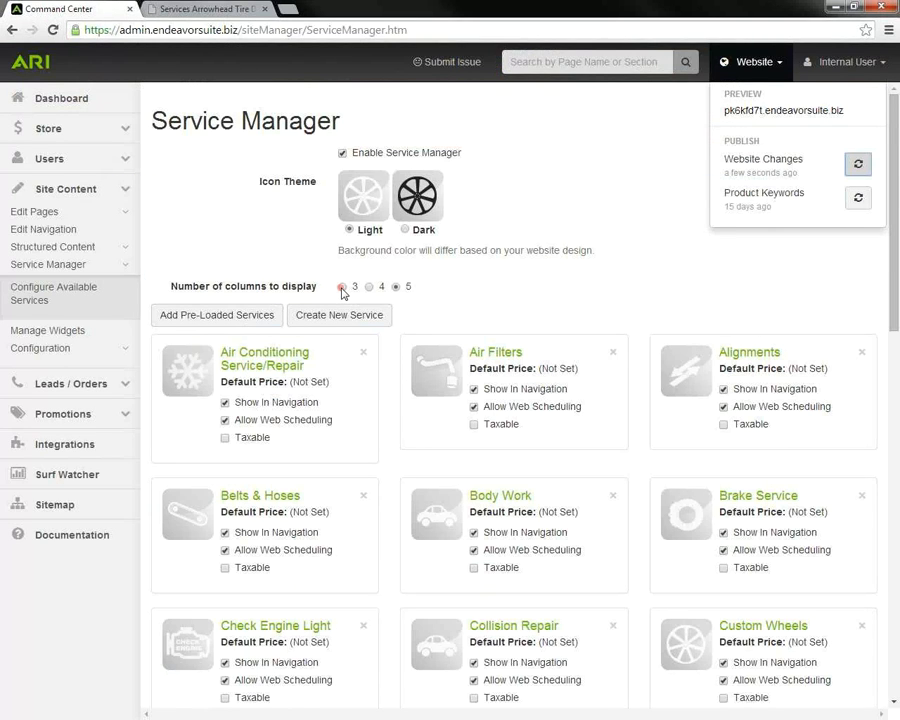
left_click(368, 287)
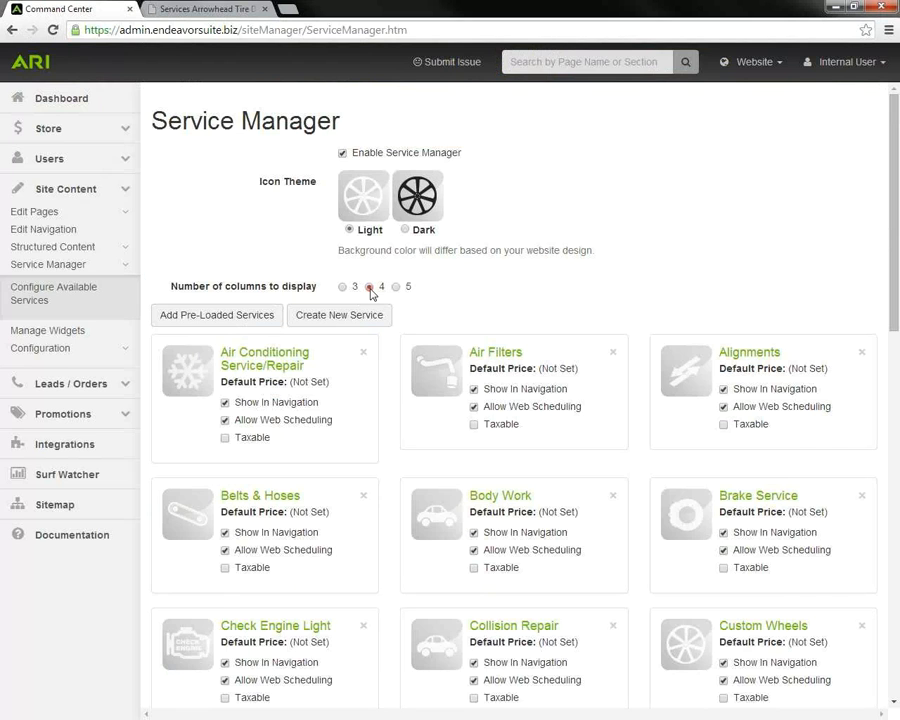
scroll(370, 291, "down", 10)
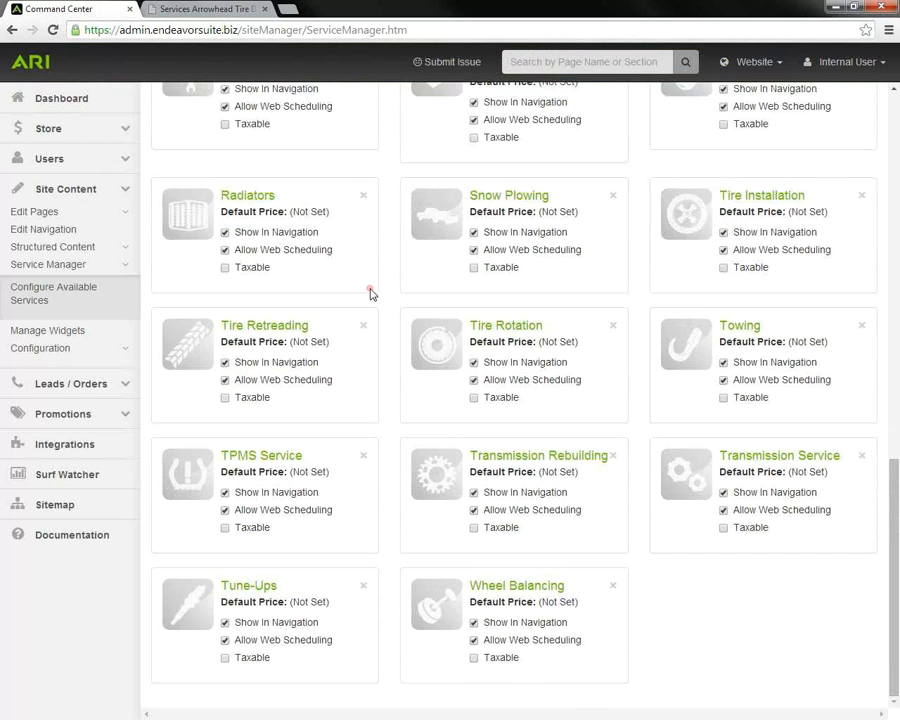
scroll(370, 292, "up", 4)
scroll(370, 291, "up", 6)
Step: Publish the Website Changes and reload the live Services page to see the four-column grid
left_click(779, 64)
left_click(858, 164)
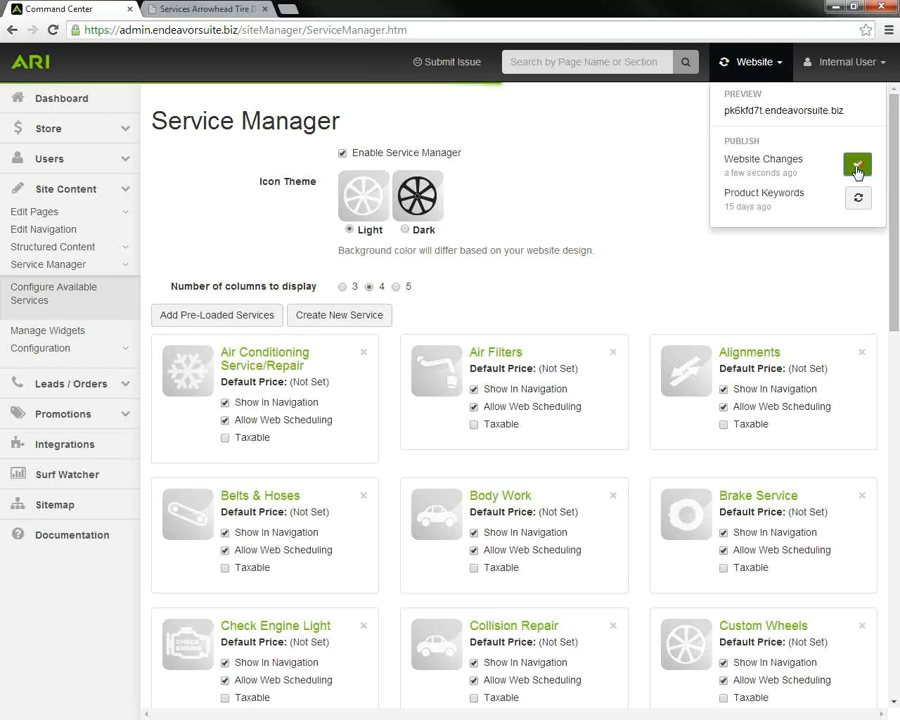
left_click(252, 14)
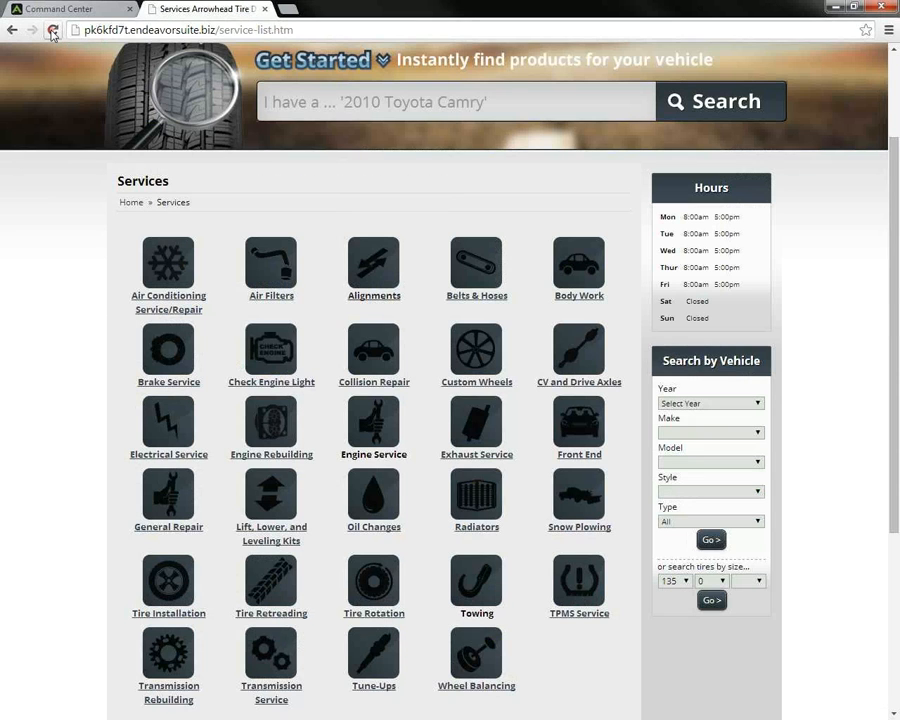
left_click(52, 30)
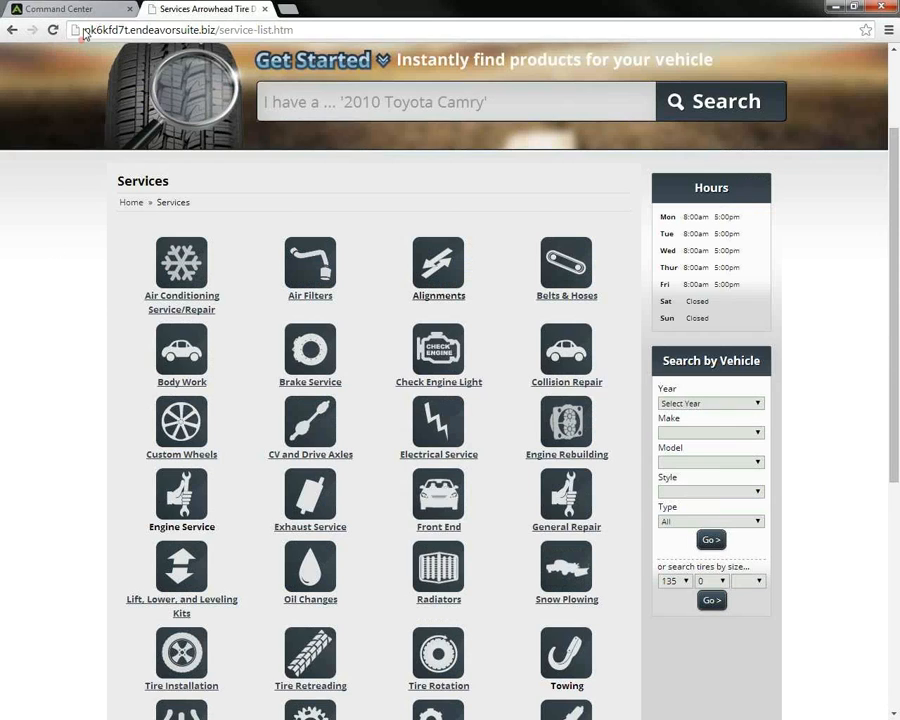
Step: In Service Manager, close the Website publishing menu and scroll through the services list
left_click(66, 9)
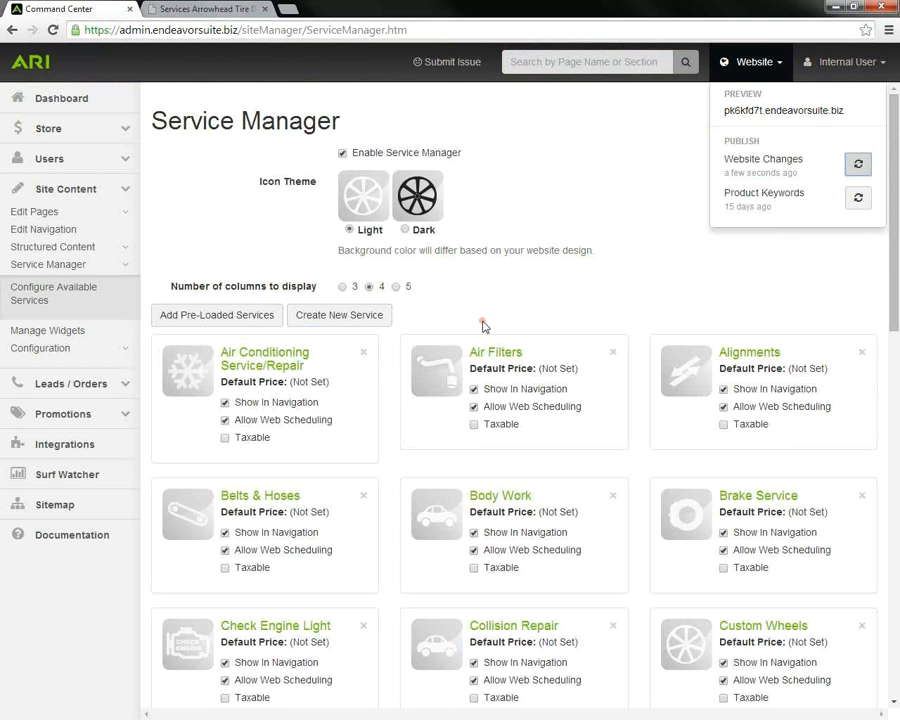
scroll(327, 397, "down", 1)
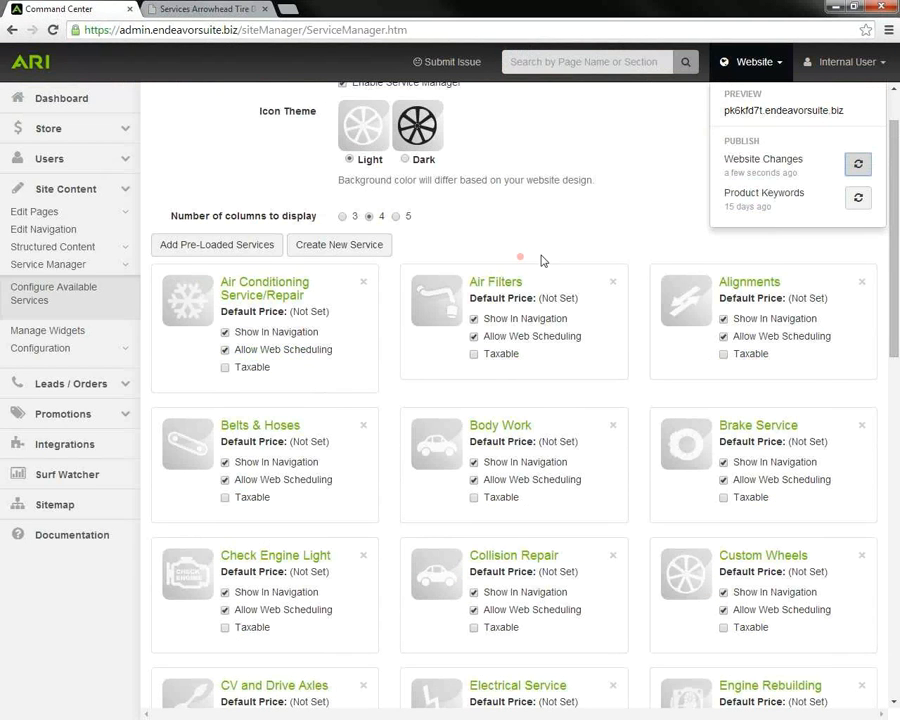
left_click(779, 67)
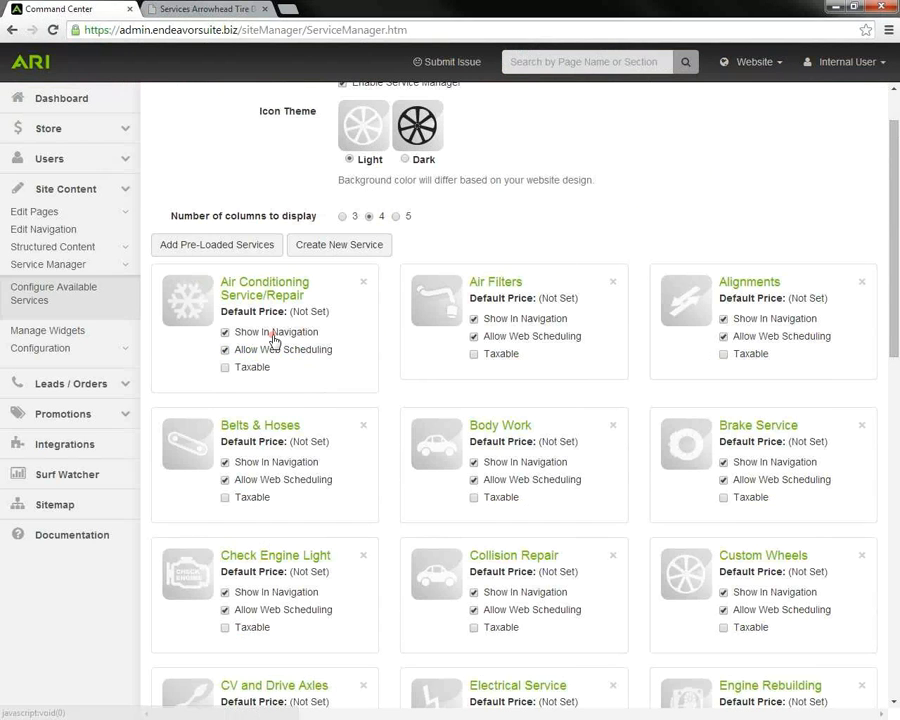
scroll(315, 452, "down", 3)
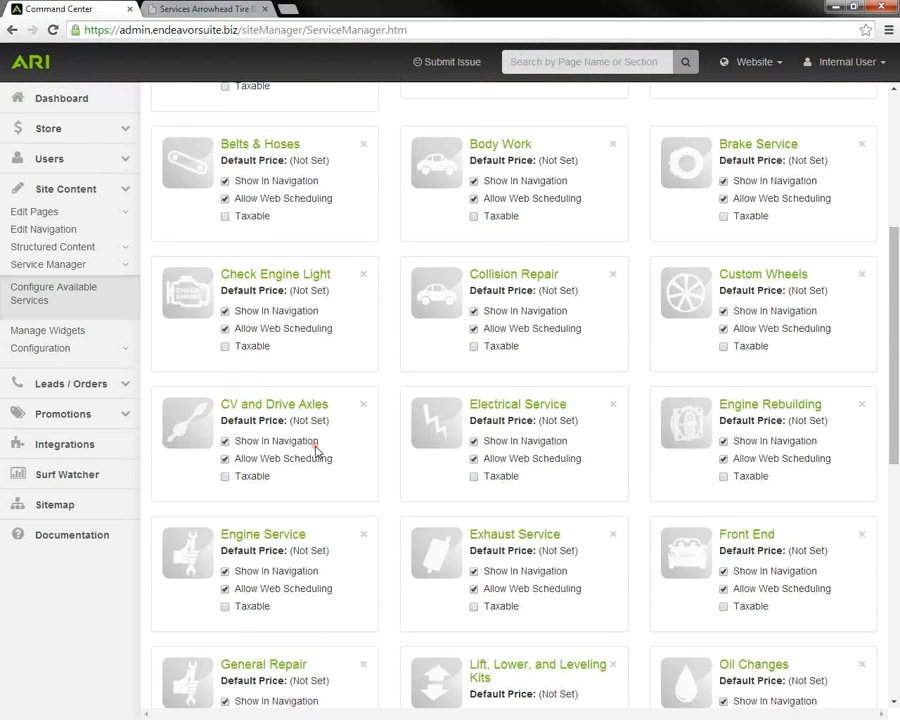
scroll(316, 452, "down", 6)
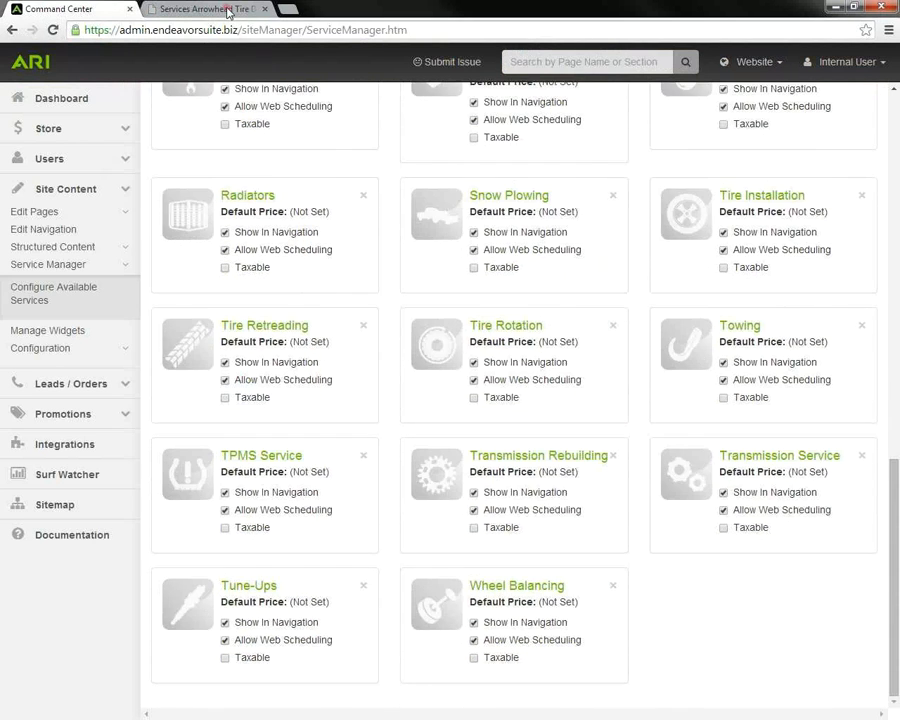
Step: Review the live site's Services menu entries and its four-column icon grid
left_click(228, 12)
scroll(408, 272, "up", 2)
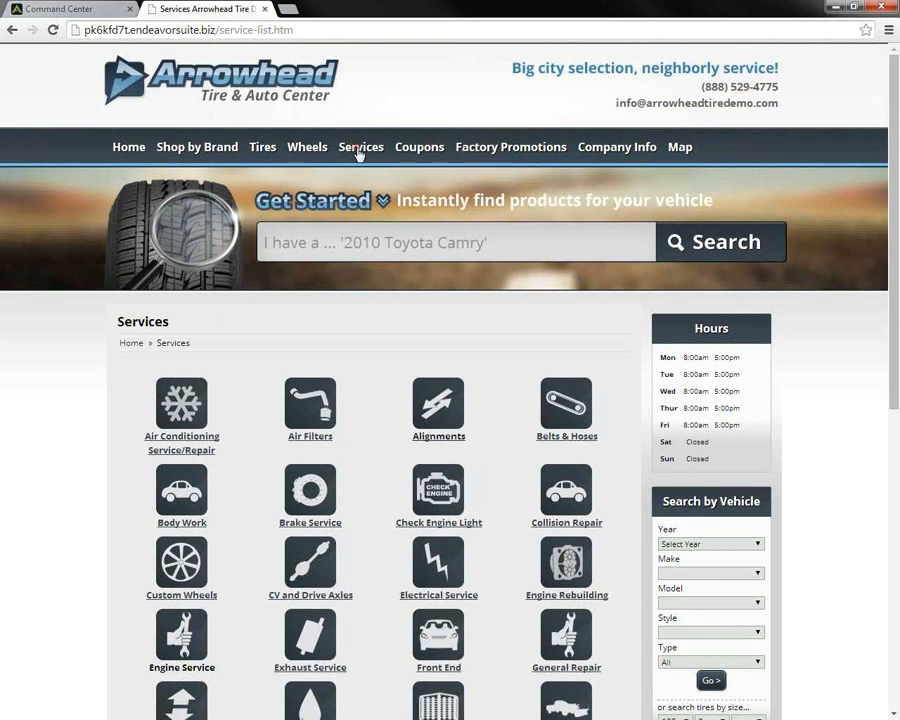
mouse_move(358, 153)
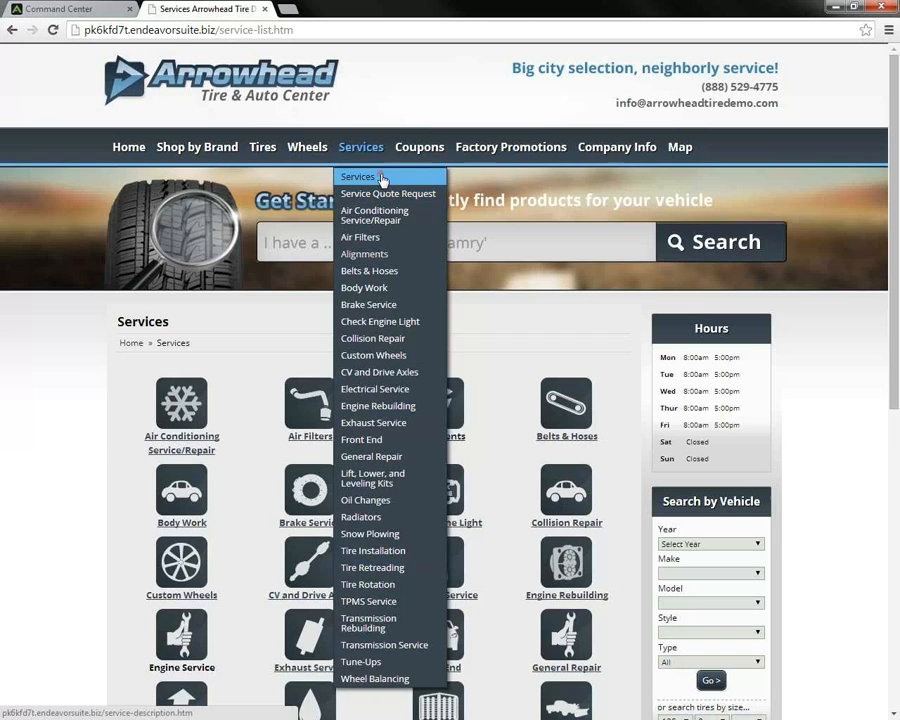
scroll(100, 330, "down", 2)
scroll(68, 418, "down", 3)
scroll(70, 420, "up", 3)
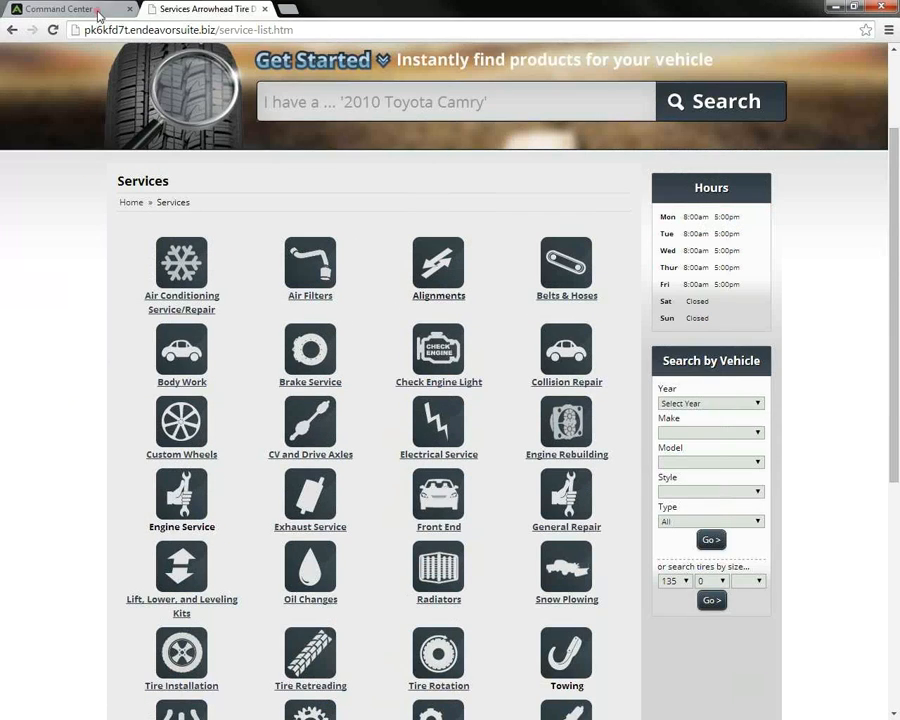
Step: Delete the CV and Drive Axles service card and confirm the deletion
left_click(98, 12)
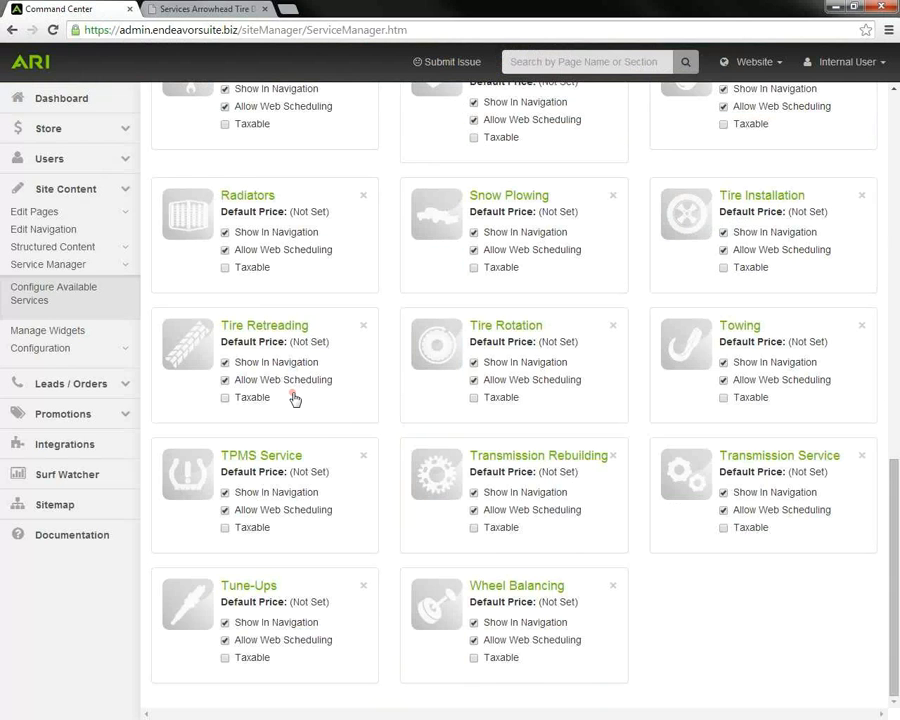
scroll(293, 402, "up", 5)
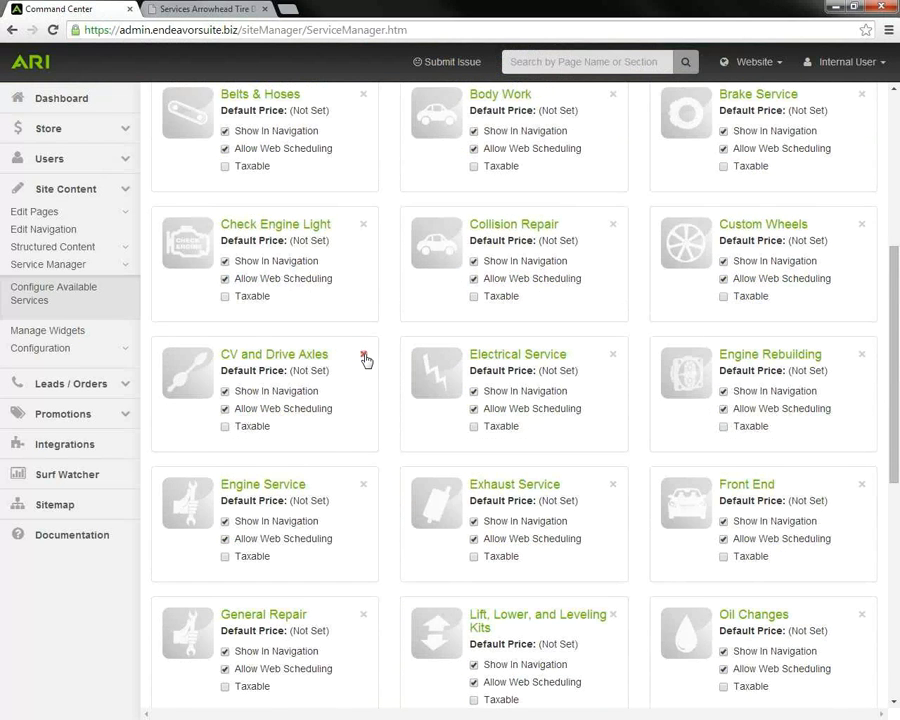
left_click(363, 354)
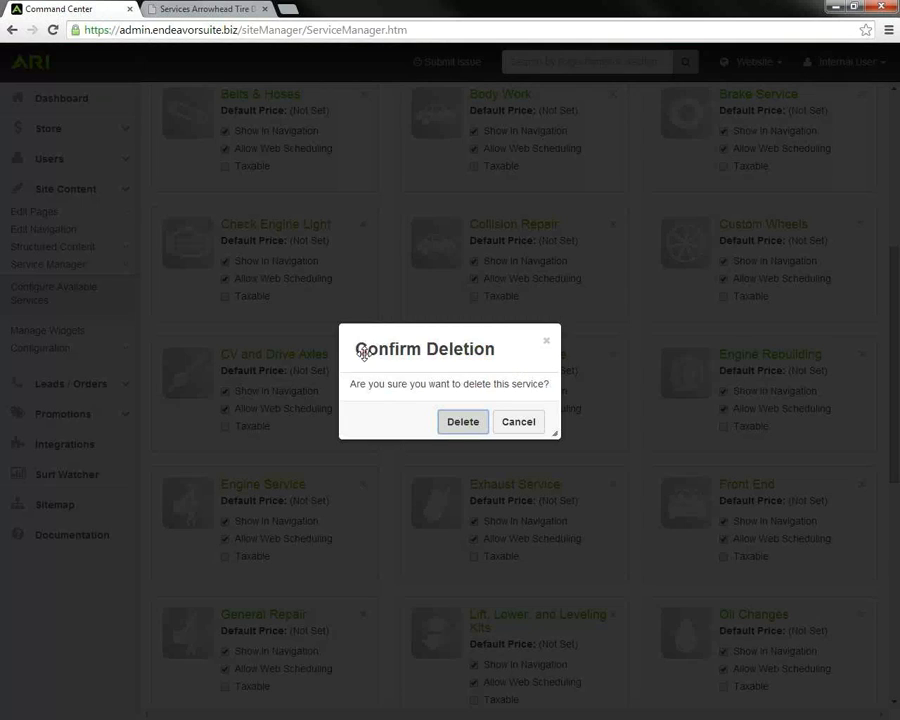
left_click(462, 424)
scroll(328, 400, "up", 4)
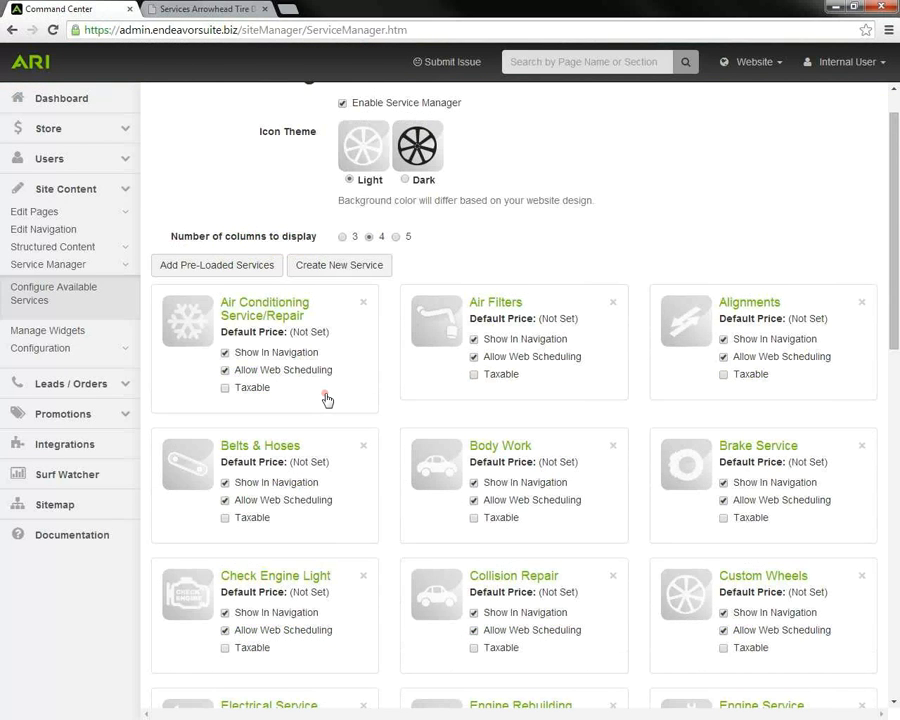
Step: Add the pre-loaded Car Audio, Cooling System Maintenance and CV and Drive Axles services
left_click(196, 273)
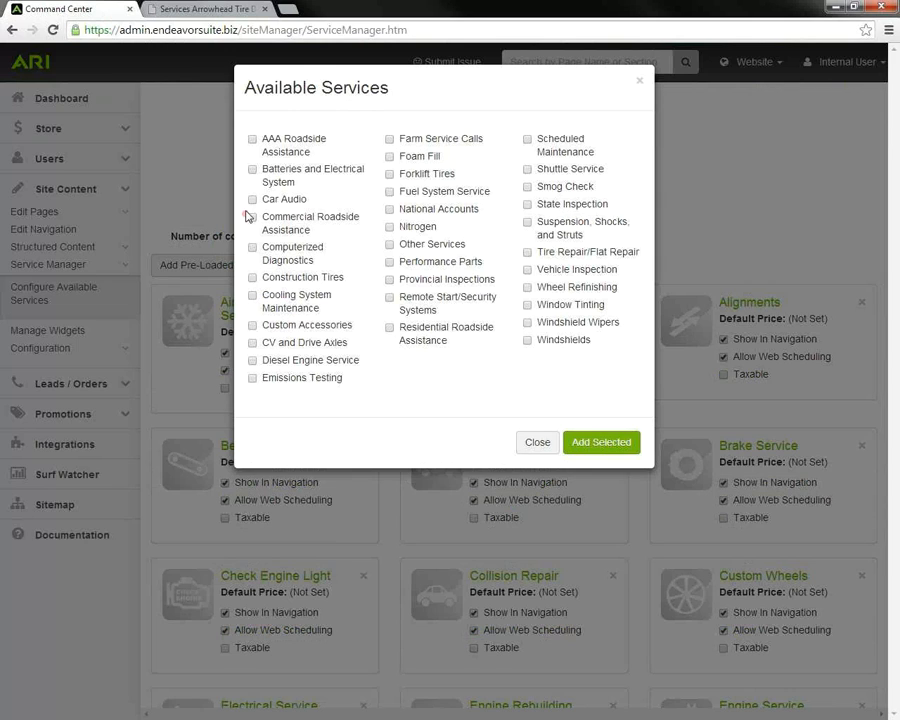
left_click(253, 297)
left_click(252, 344)
left_click(599, 445)
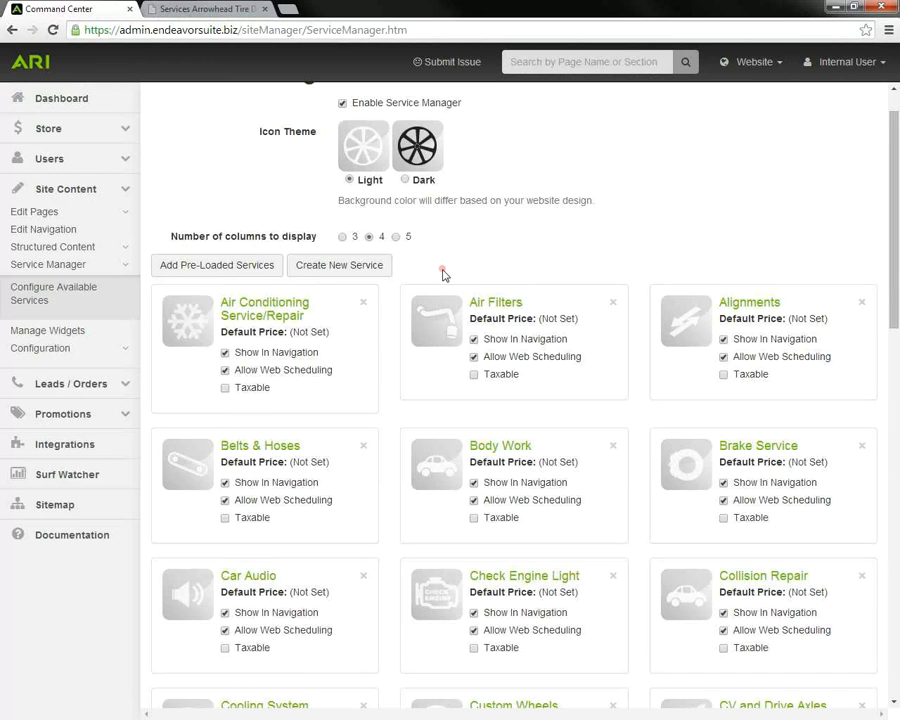
left_click(338, 268)
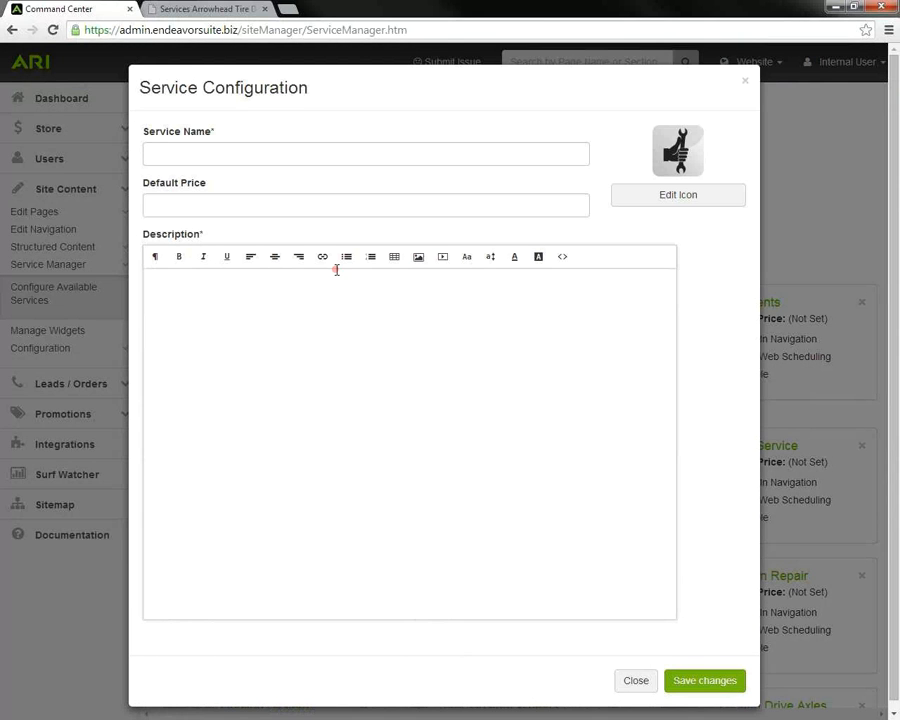
left_click(176, 152)
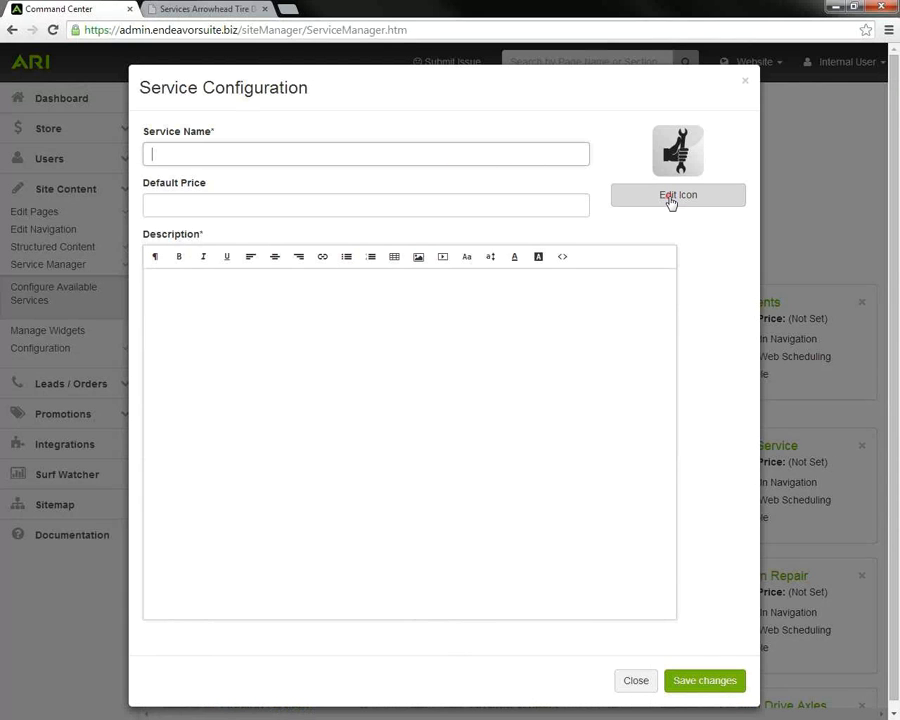
left_click(674, 196)
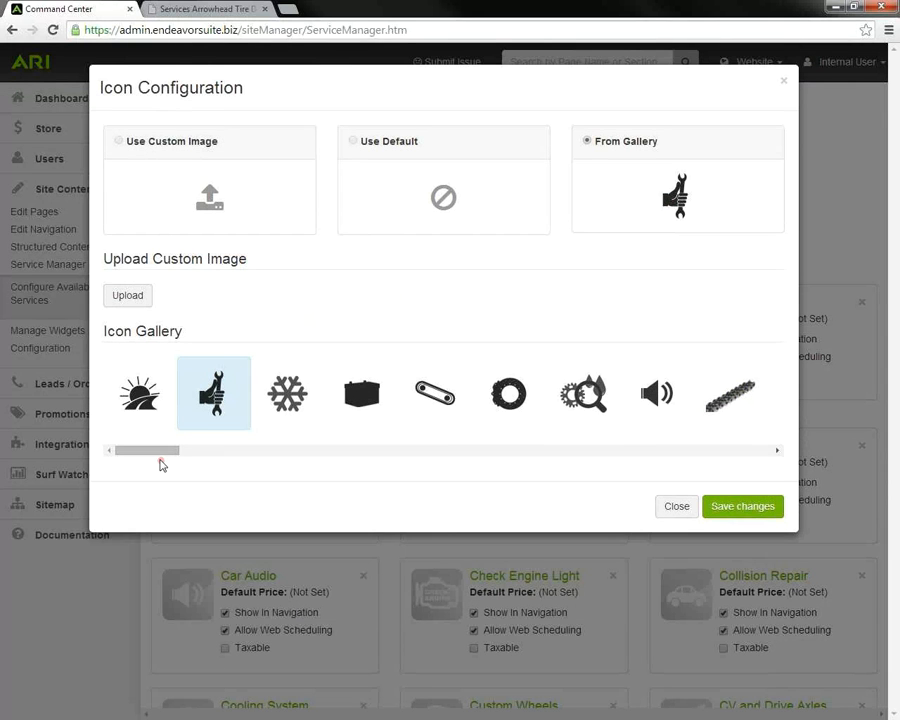
left_click_drag(160, 461, 128, 461)
left_click(680, 510)
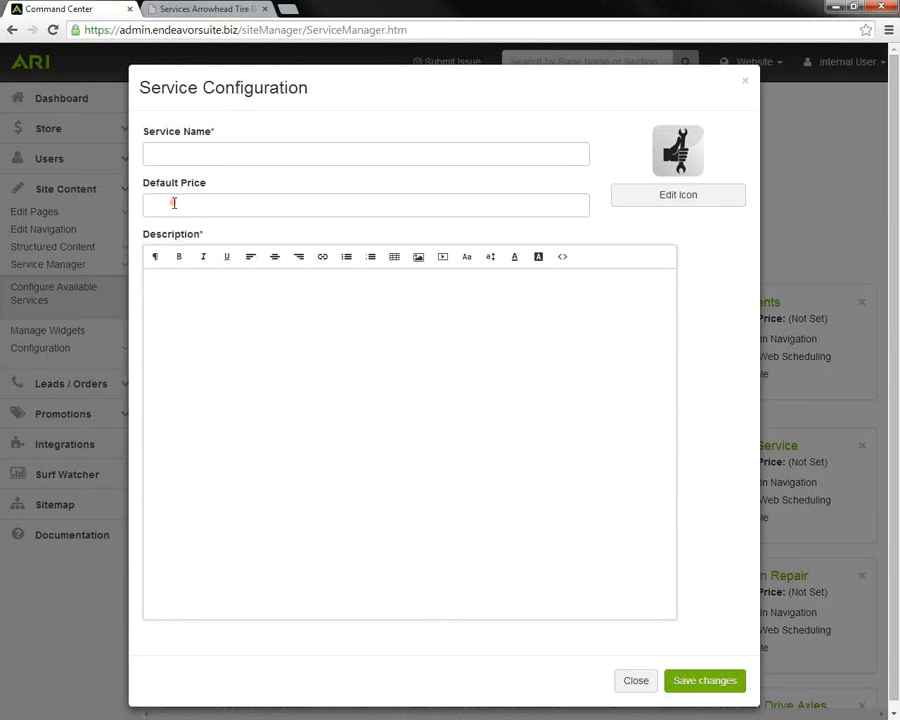
left_click(171, 203)
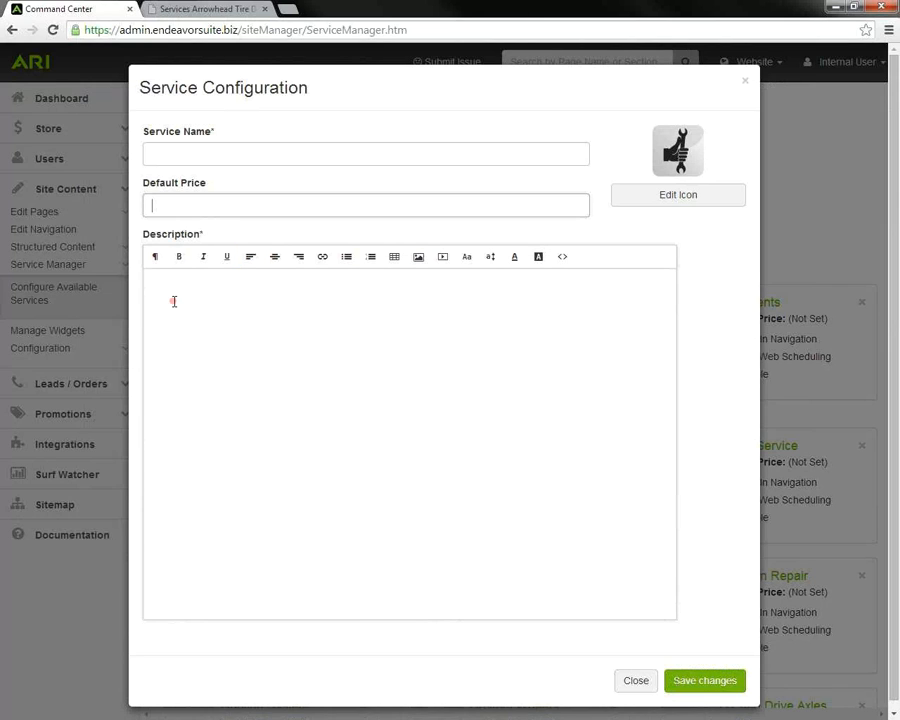
left_click(390, 336)
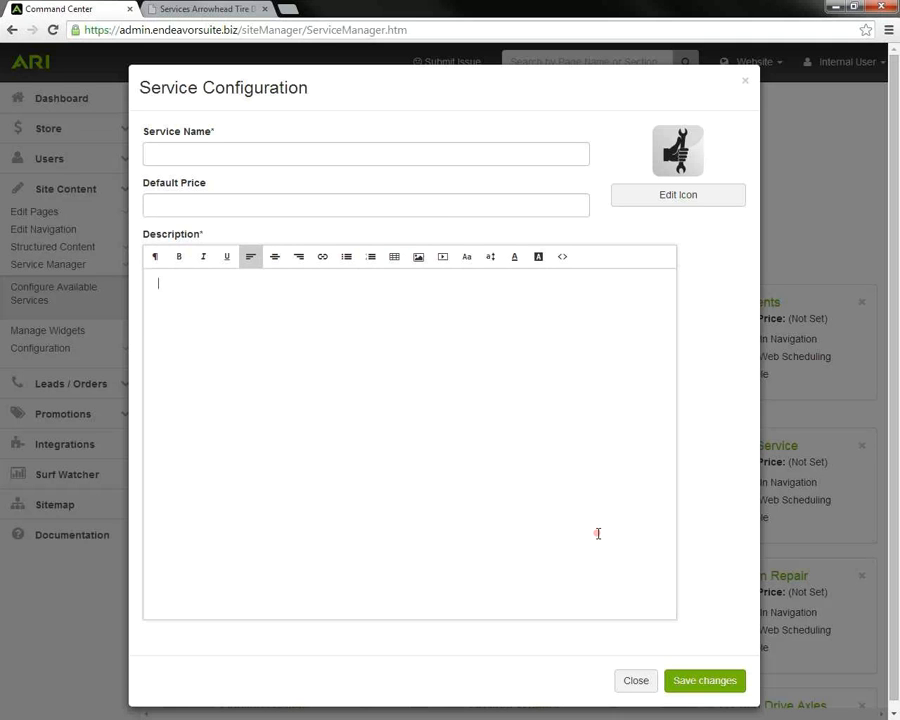
left_click(638, 684)
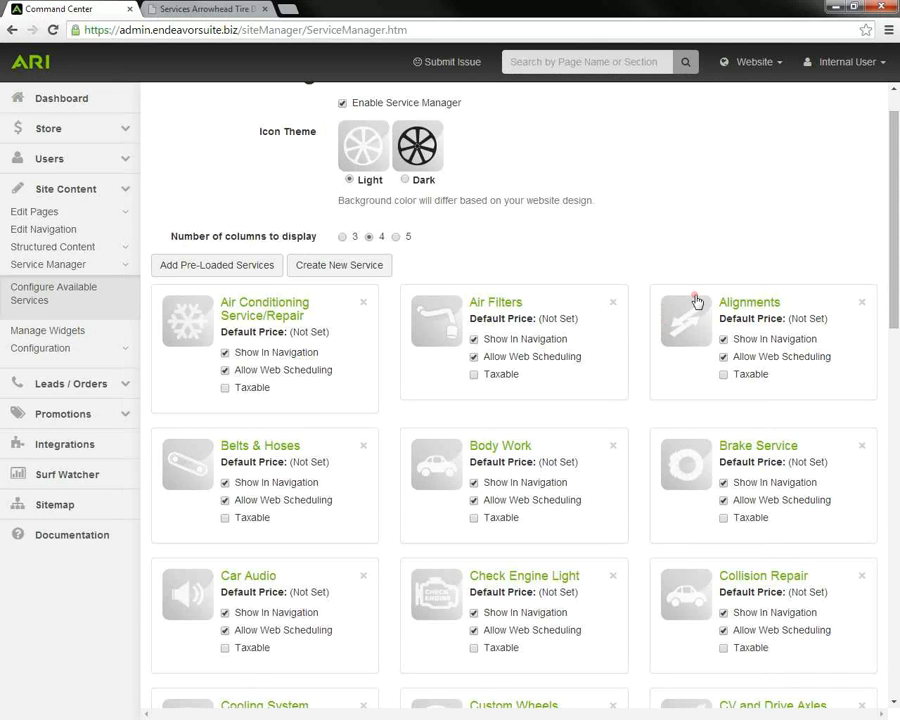
Step: Open the Alignments service settings, then close them without saving
left_click(739, 305)
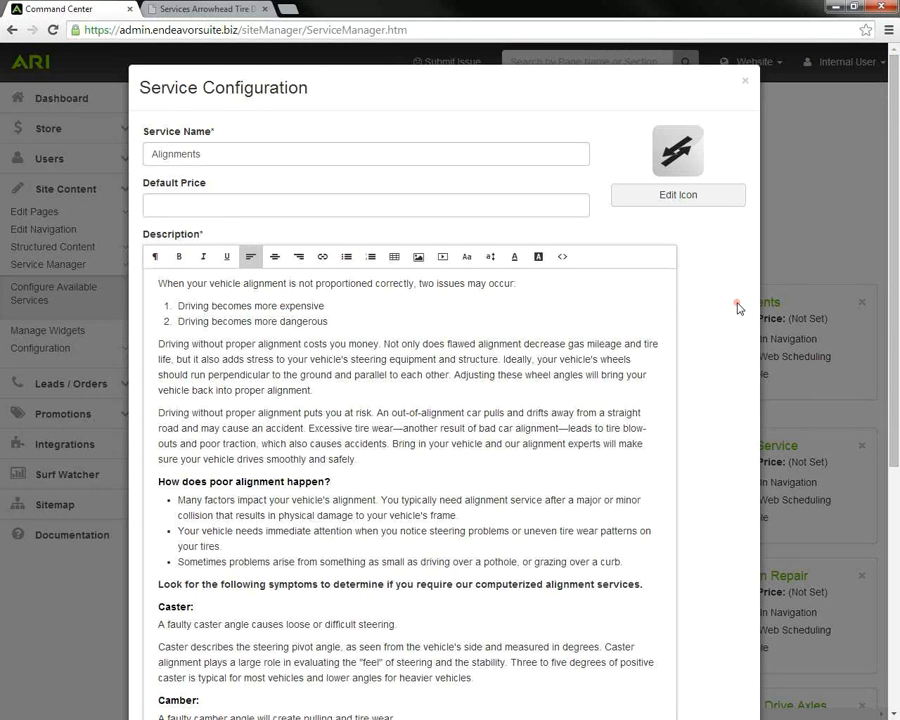
left_click(198, 209)
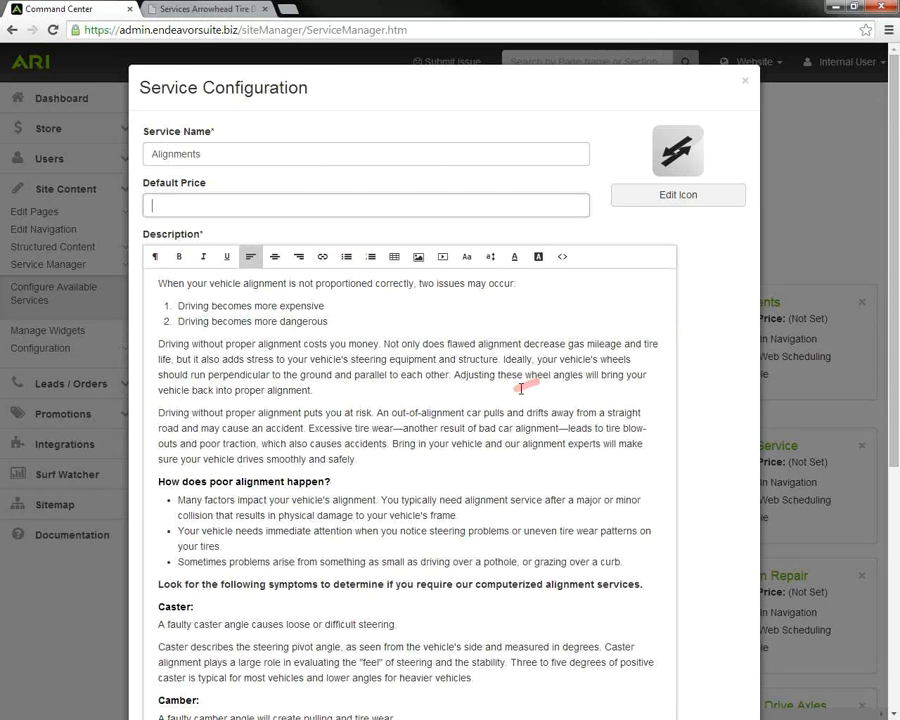
scroll(516, 389, "down", 1)
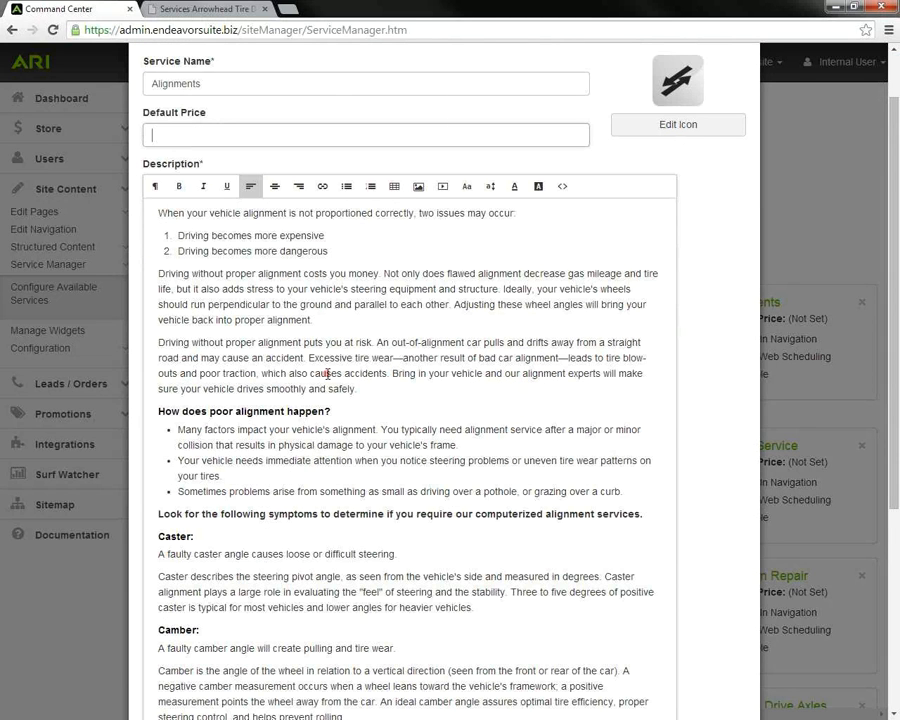
scroll(327, 374, "down", 1)
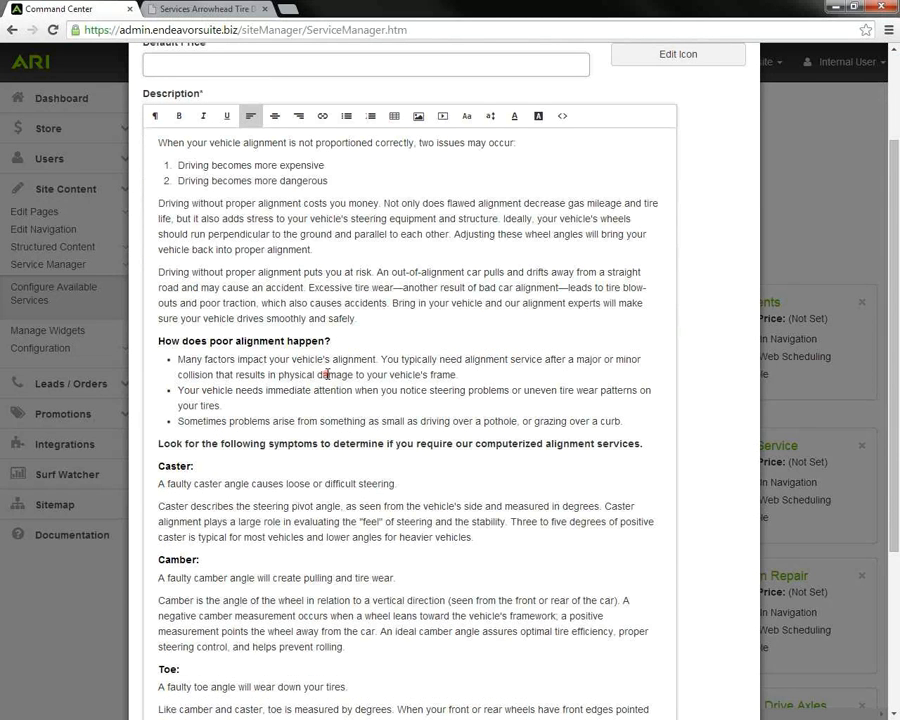
scroll(327, 400, "down", 4)
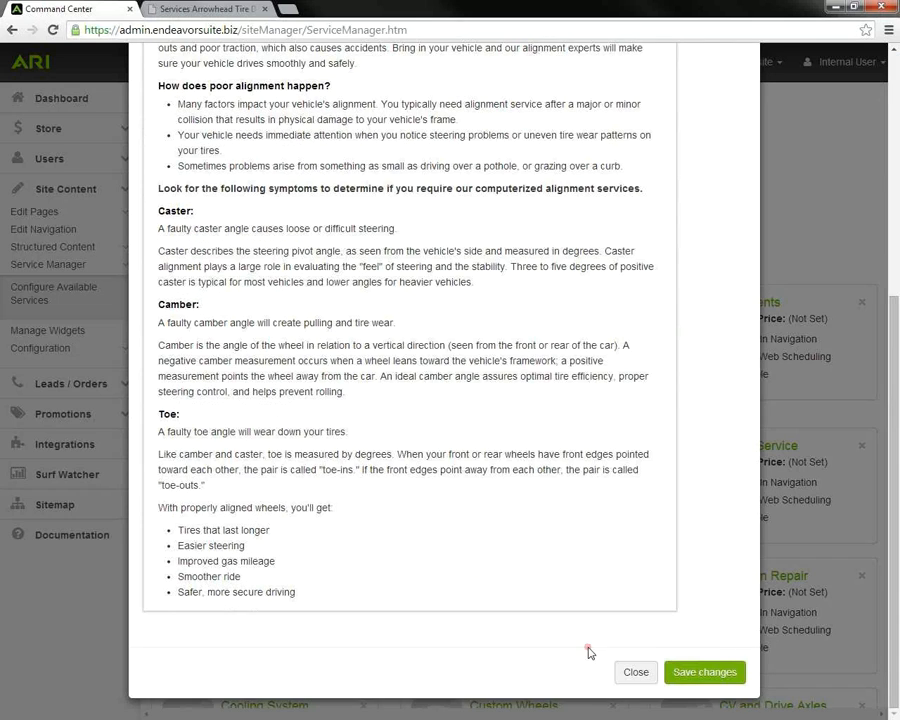
left_click(635, 672)
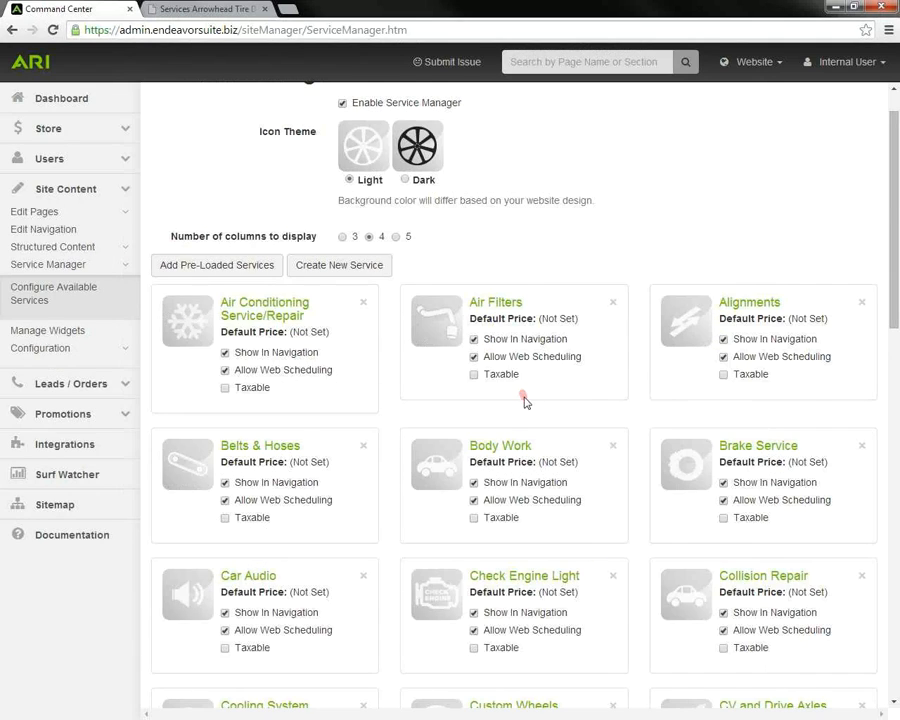
Step: Set the Oil Changes default price to $29.99 and save the service
scroll(525, 398, "down", 1)
scroll(524, 398, "down", 6)
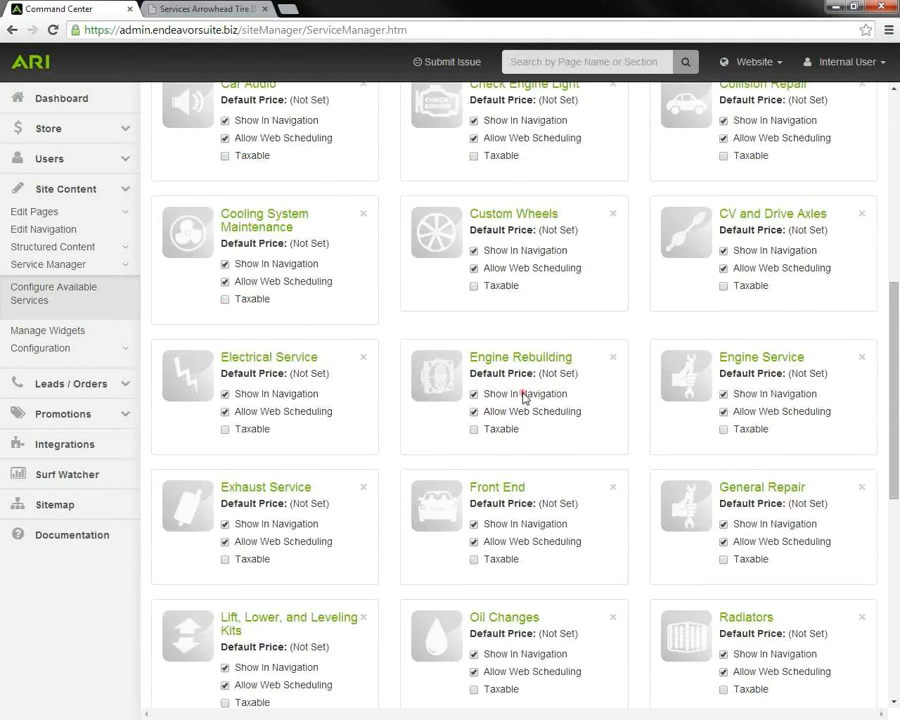
scroll(524, 398, "down", 1)
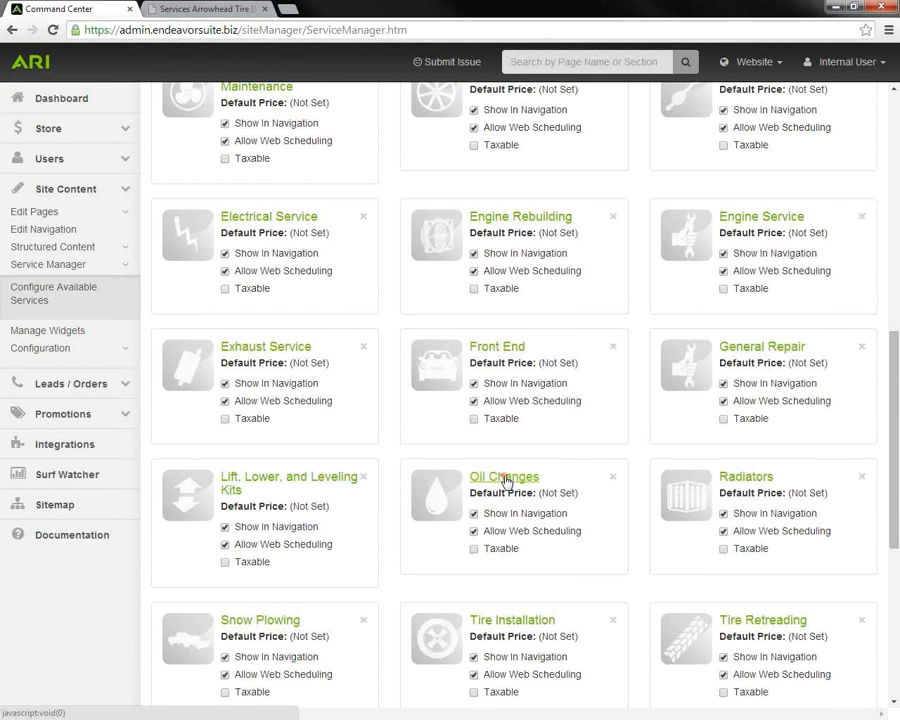
left_click(505, 479)
left_click(172, 198)
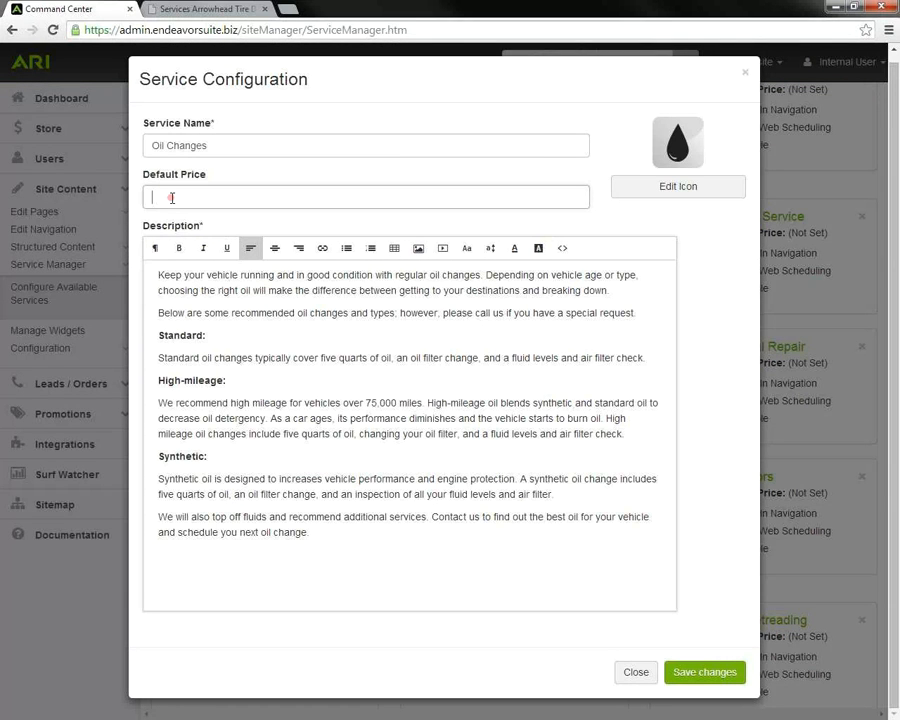
type("29.99")
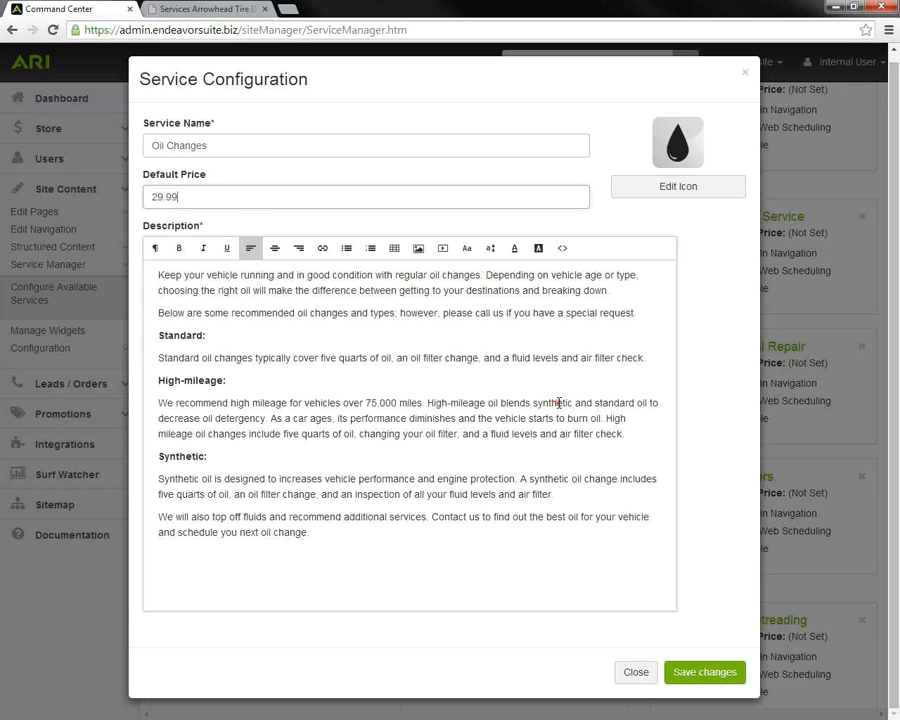
left_click(704, 672)
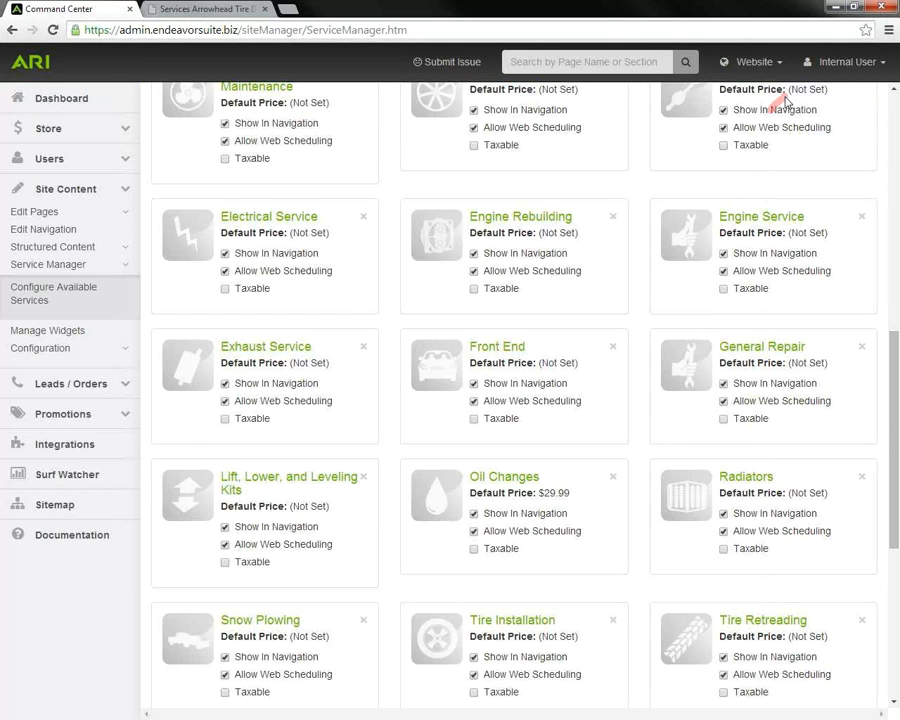
Step: Publish the Website Changes and reload the live services page
left_click(780, 62)
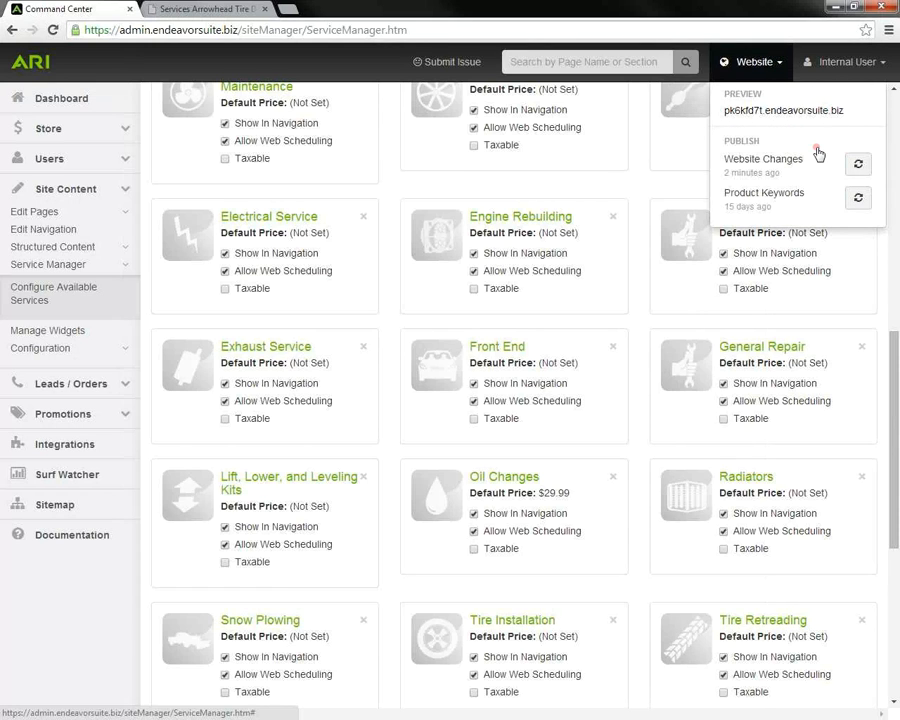
left_click(859, 166)
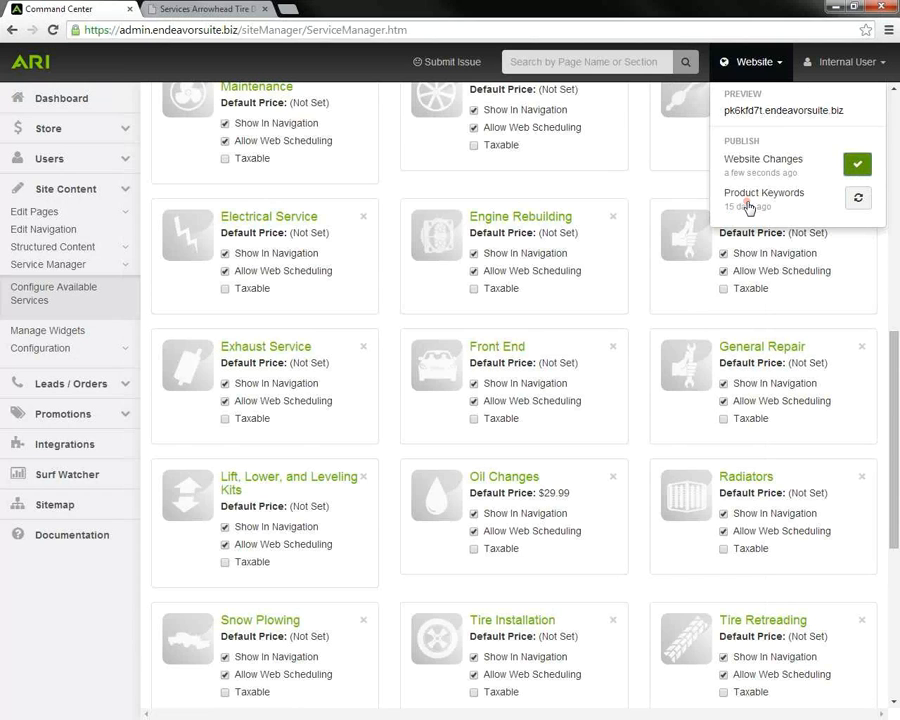
left_click(238, 8)
left_click(52, 29)
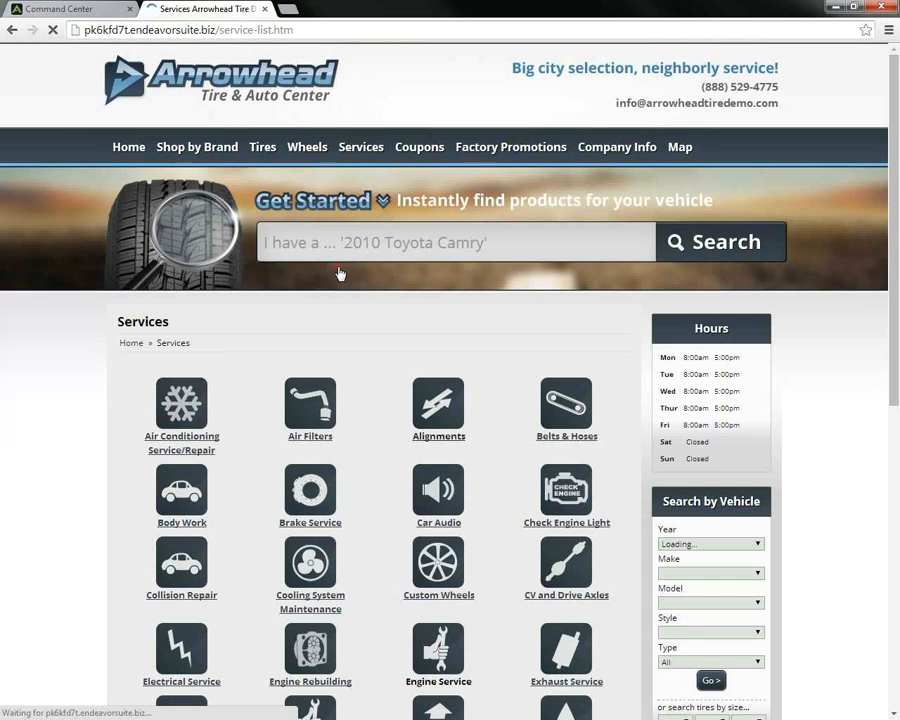
Step: Check the $29.99 price on the live Oil Changes page, then return to Service Manager
scroll(340, 273, "down", 3)
scroll(340, 272, "down", 1)
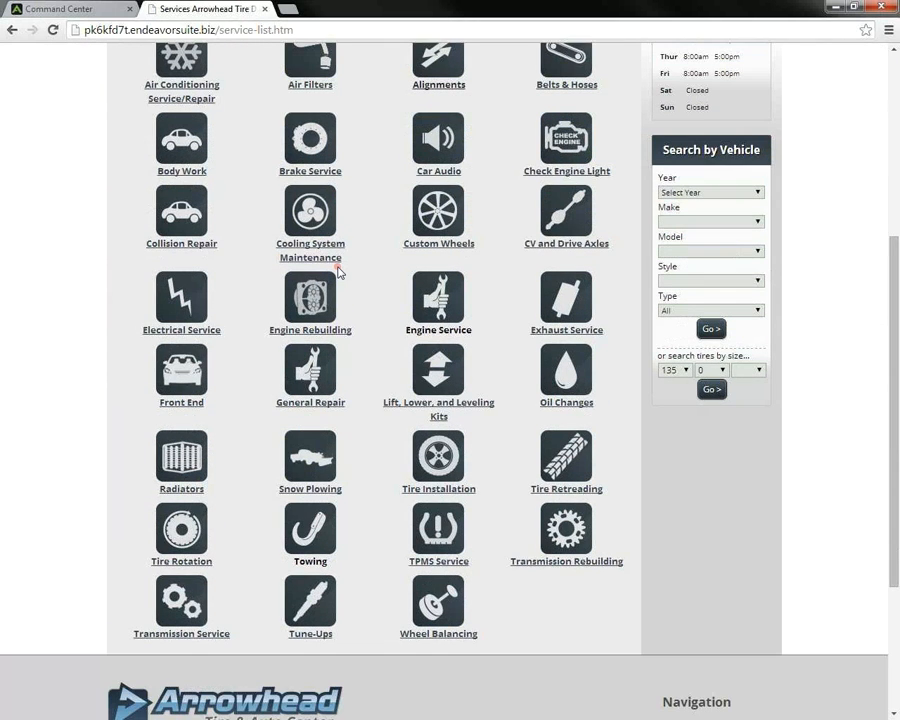
left_click(556, 378)
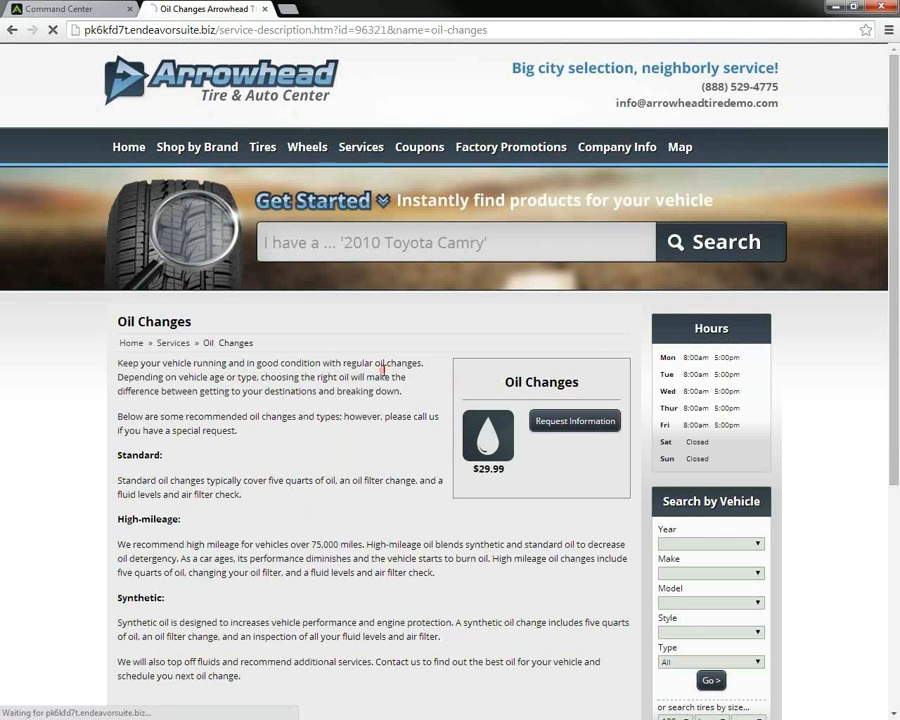
scroll(380, 370, "down", 1)
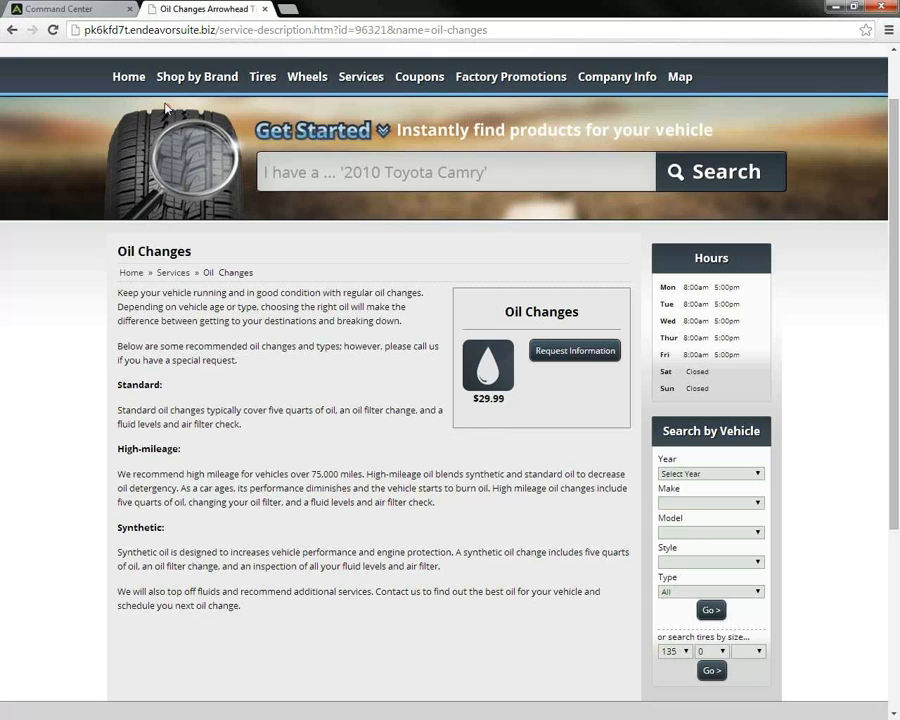
left_click(103, 12)
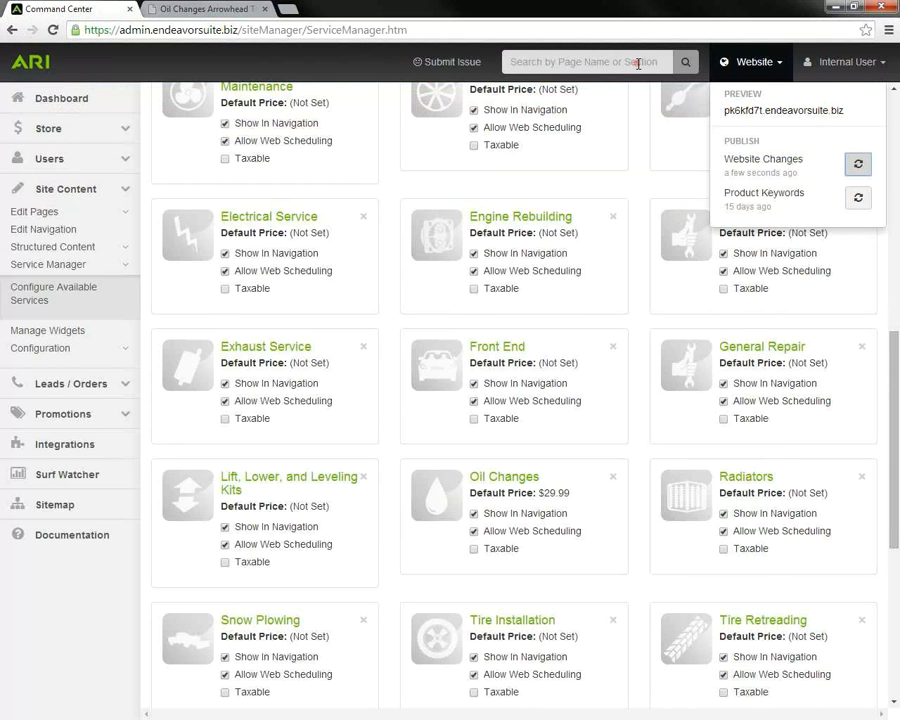
Step: Close the publishing menu, review the service list, and expand Configuration in the sidebar
left_click(762, 62)
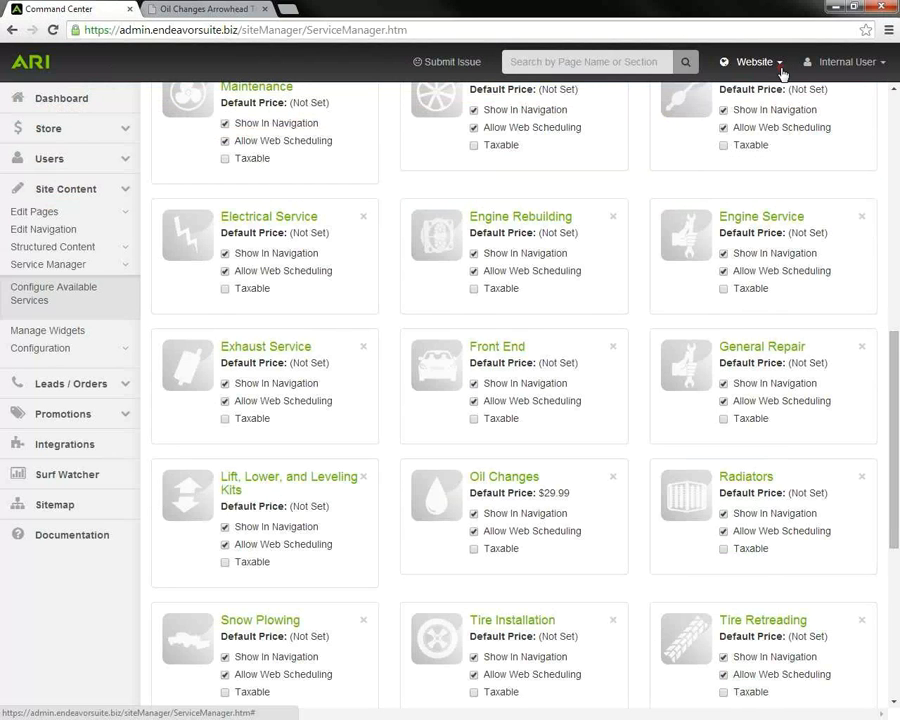
scroll(572, 380, "up", 4)
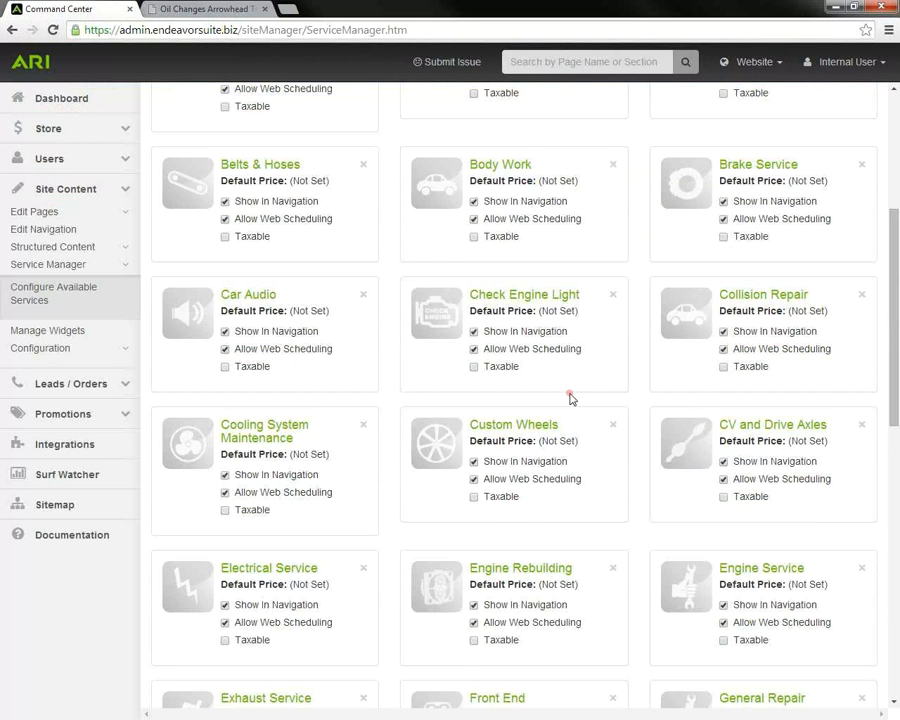
scroll(557, 390, "up", 4)
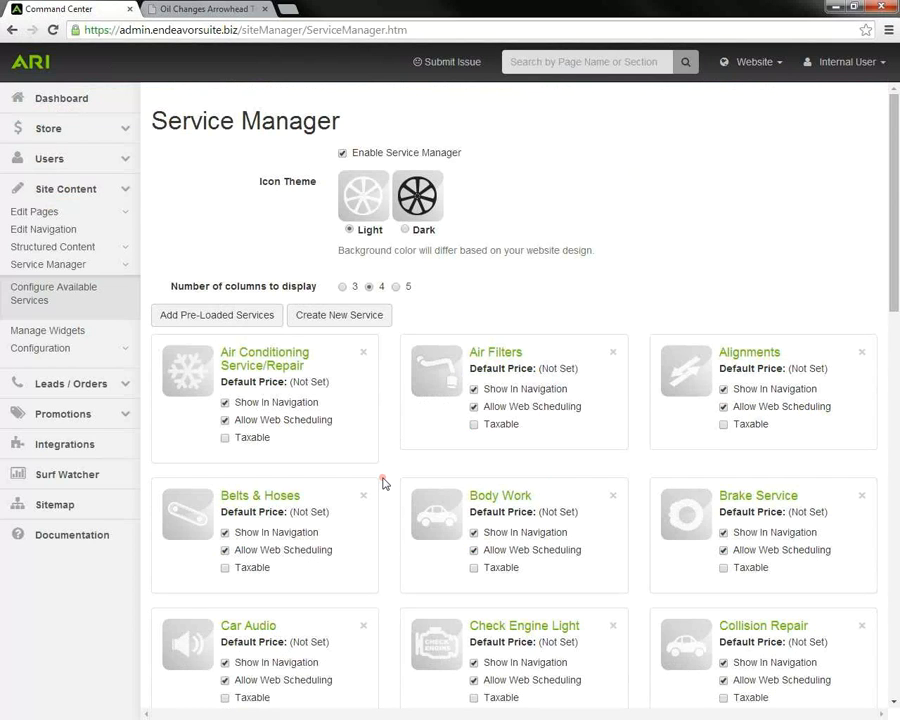
scroll(383, 483, "down", 1)
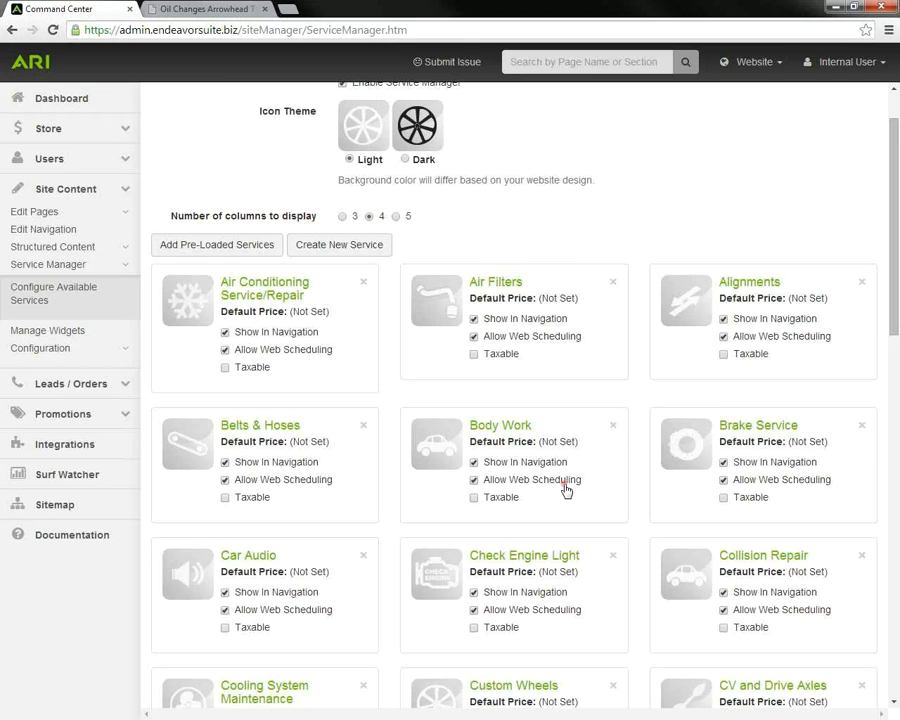
scroll(566, 490, "up", 1)
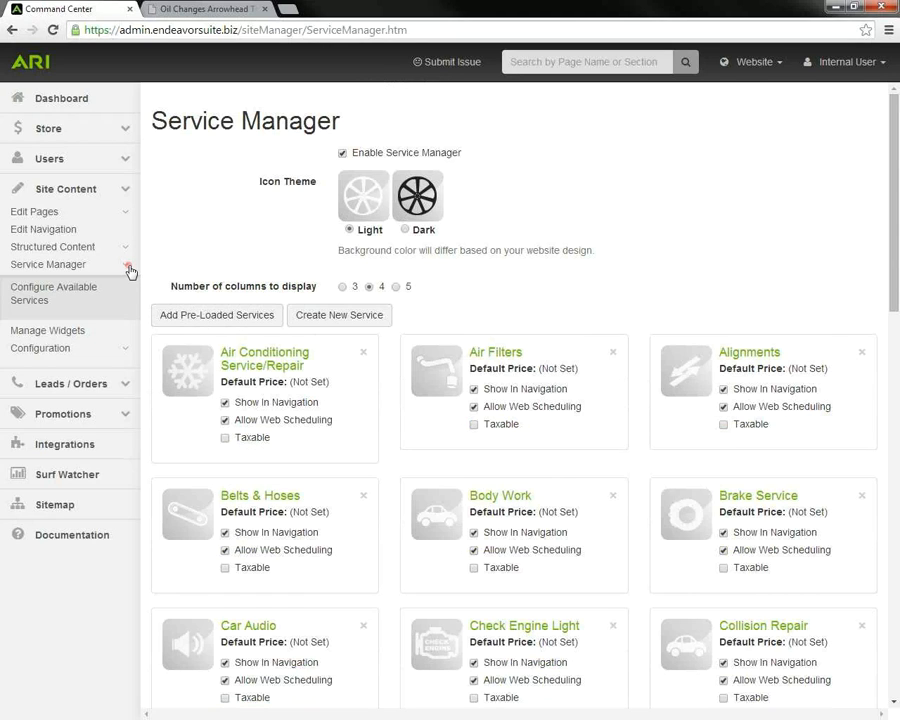
left_click(125, 350)
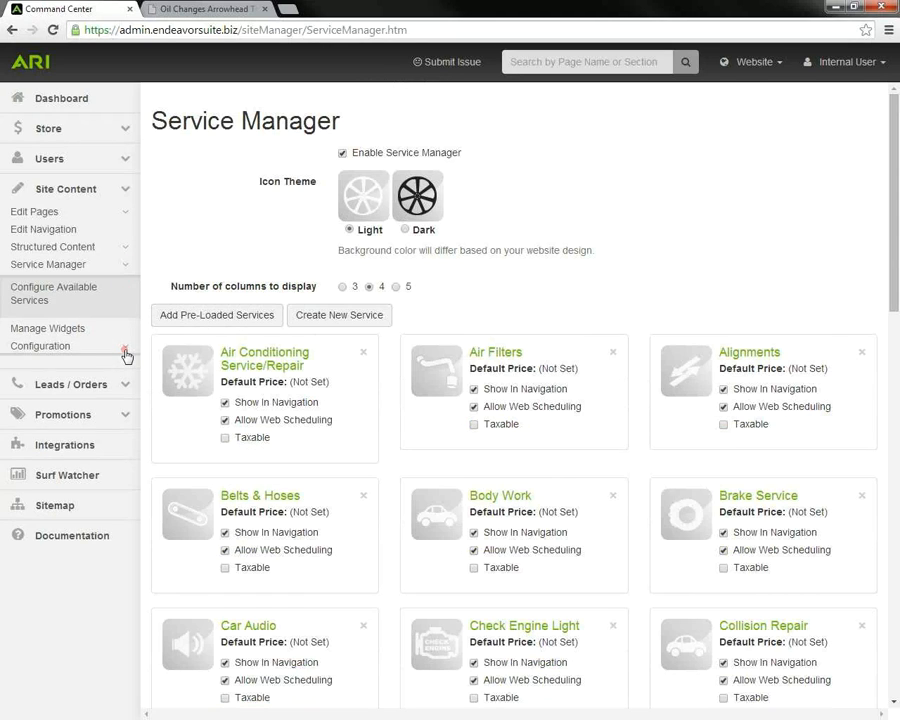
Step: Activate online scheduling for Arrowhead Tire, save it, and publish the website changes
left_click(72, 325)
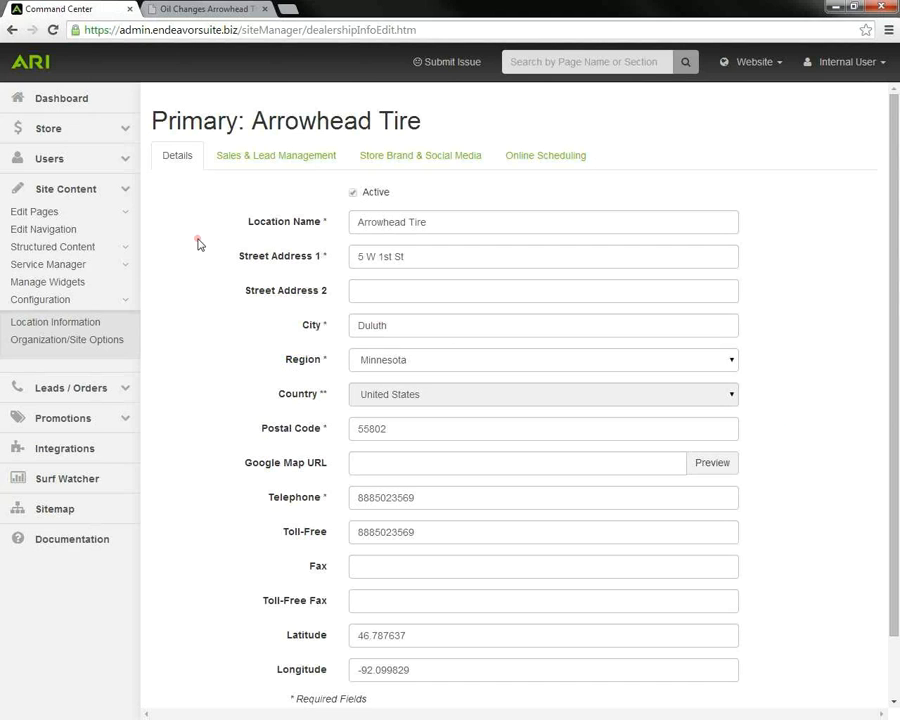
left_click(540, 157)
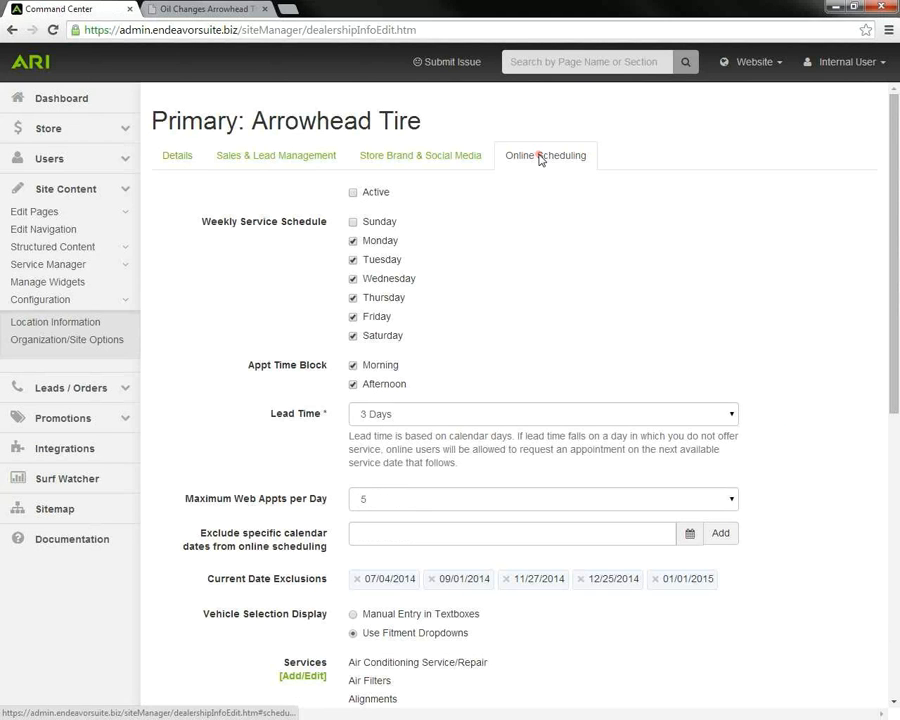
left_click(353, 193)
scroll(675, 362, "down", 5)
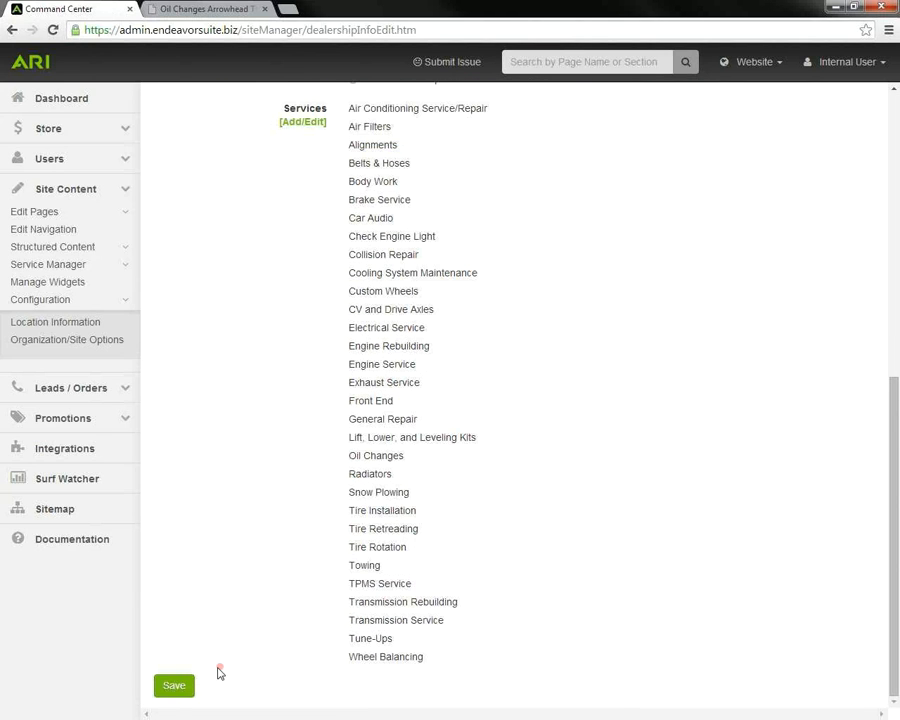
left_click(193, 687)
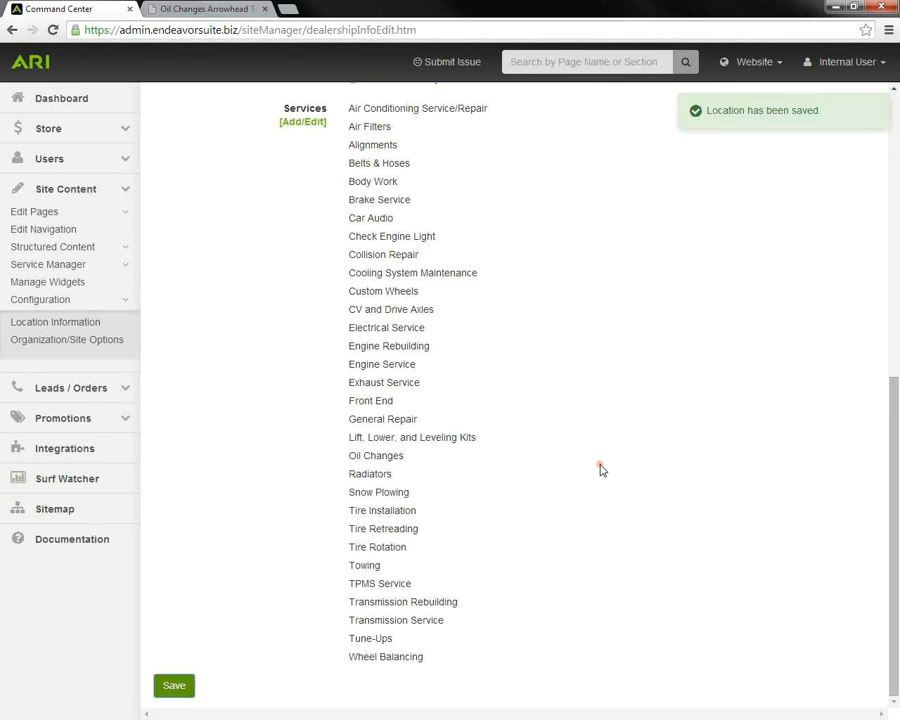
scroll(600, 468, "up", 5)
left_click(752, 62)
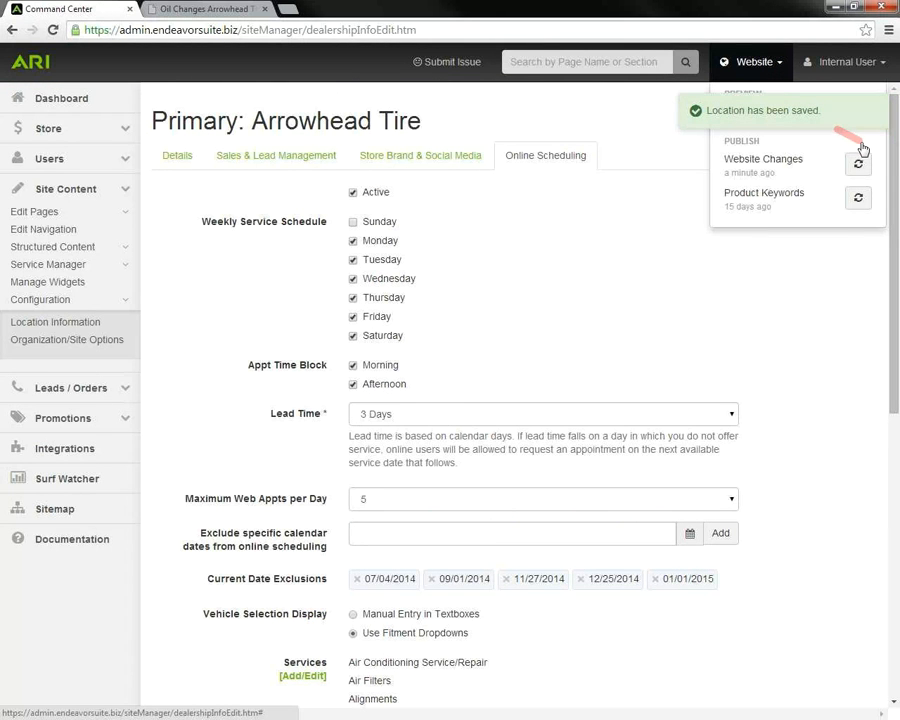
Step: Reload the live Oil Changes page so it shows the new Schedule Service option
left_click(224, 12)
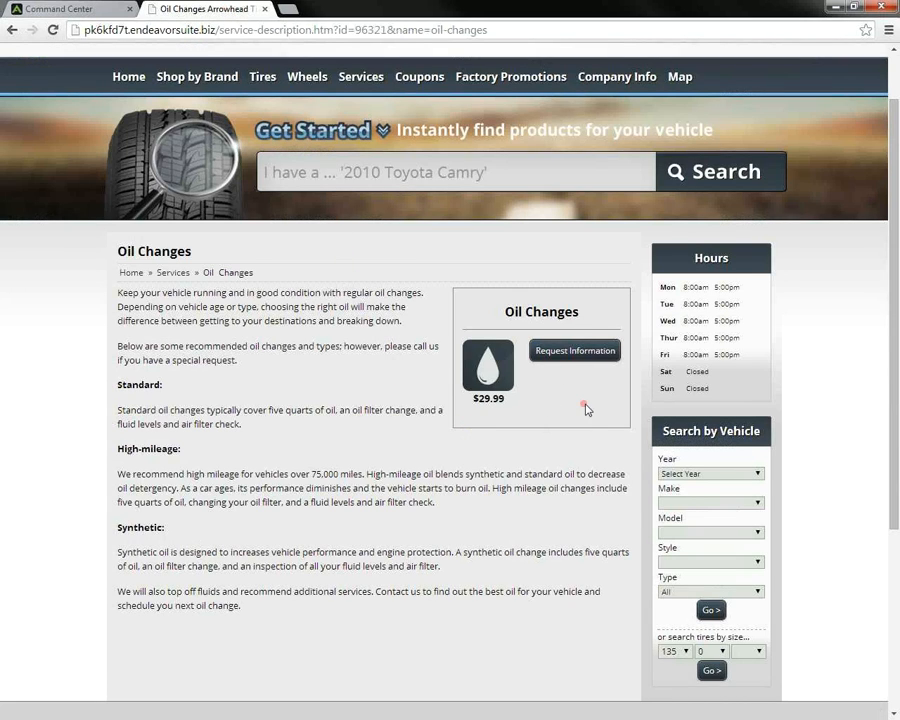
left_click(53, 31)
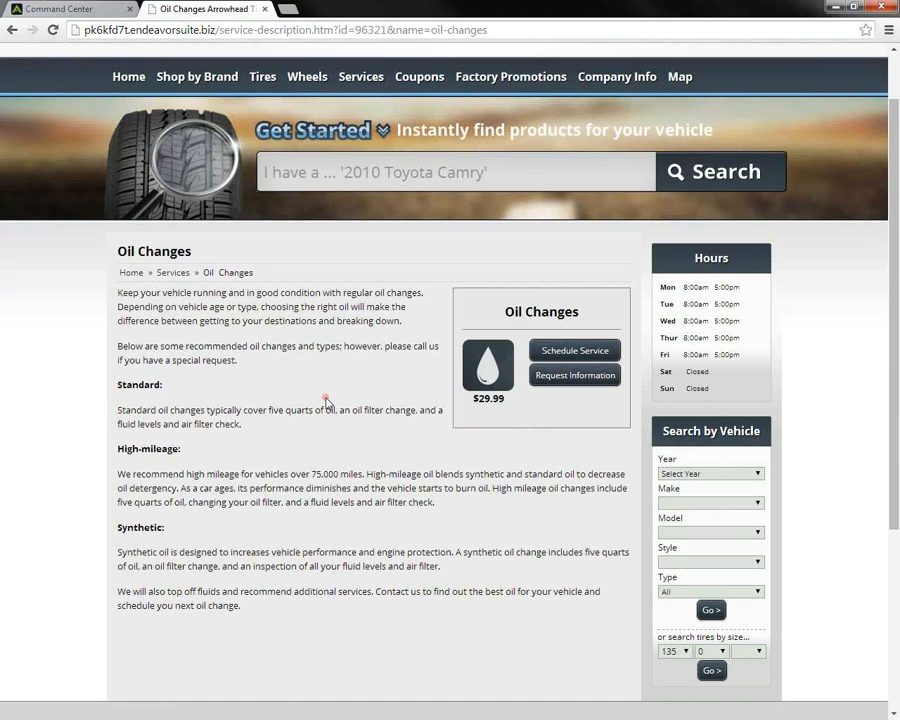
Step: Open Schedule Service from the Oil Changes page and scroll through the form to Steps 2 and 3
left_click(563, 358)
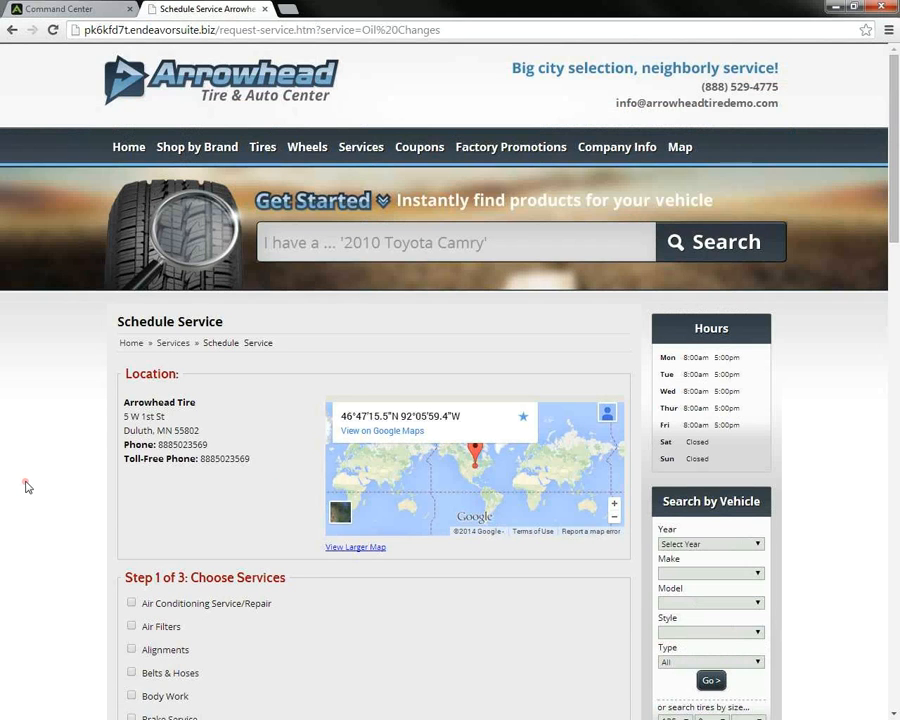
scroll(30, 482, "down", 2)
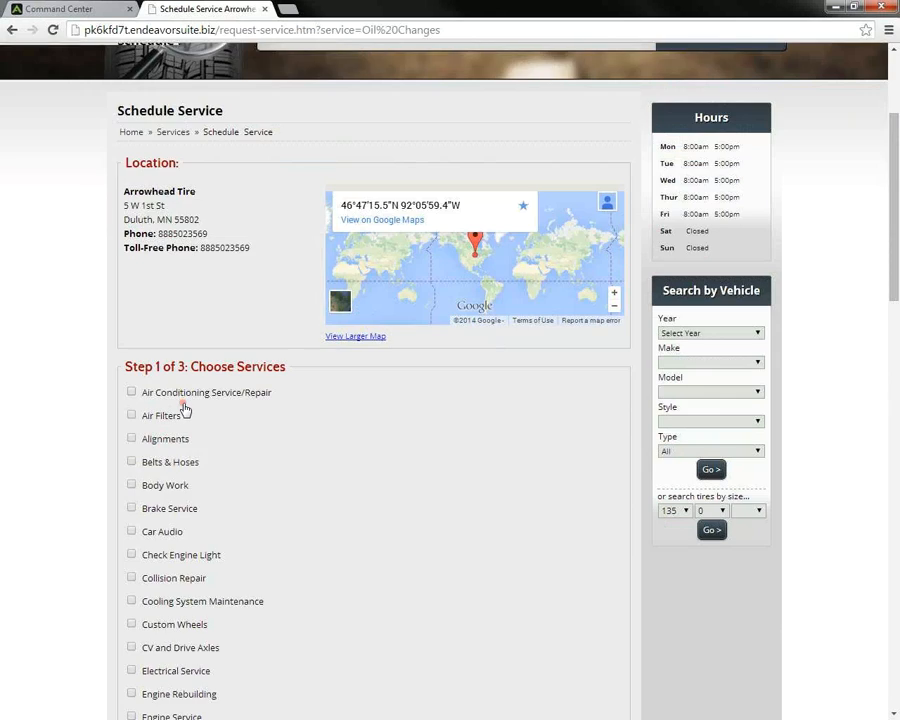
scroll(183, 408, "down", 2)
scroll(183, 408, "down", 1)
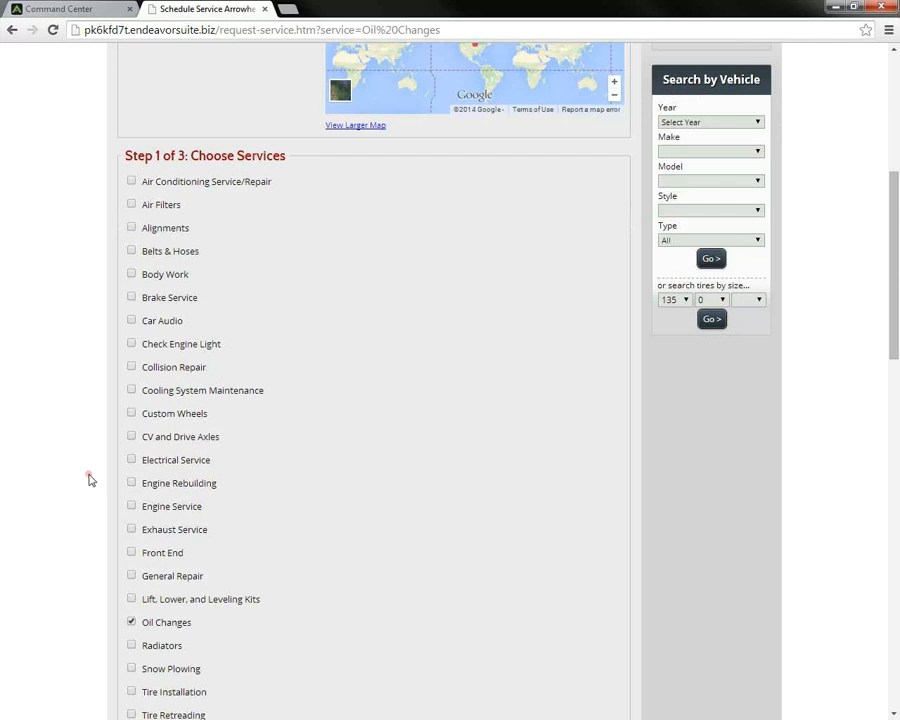
scroll(88, 479, "down", 6)
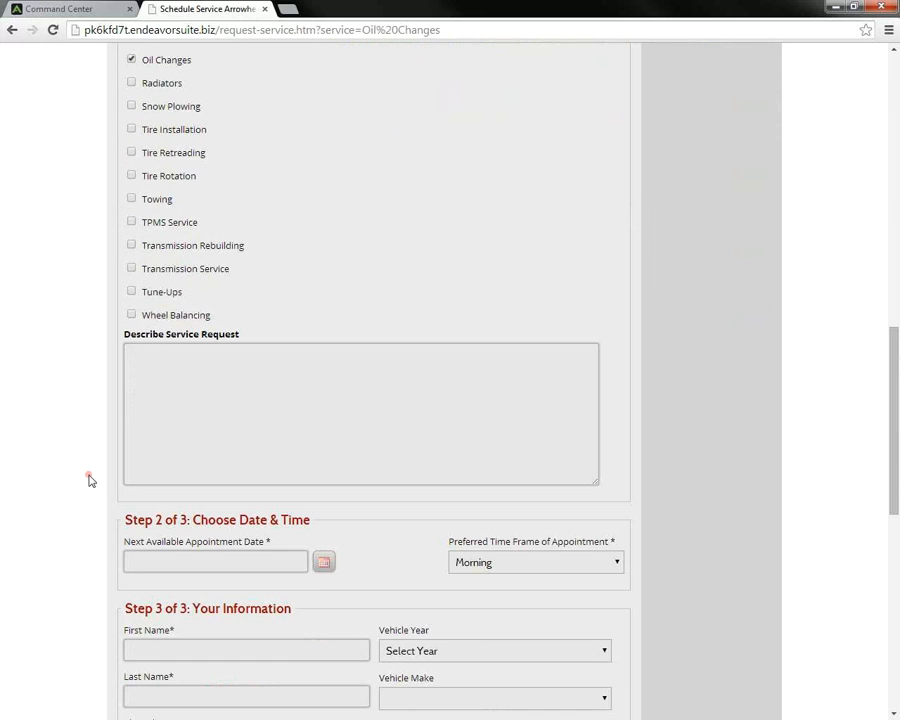
scroll(88, 479, "down", 2)
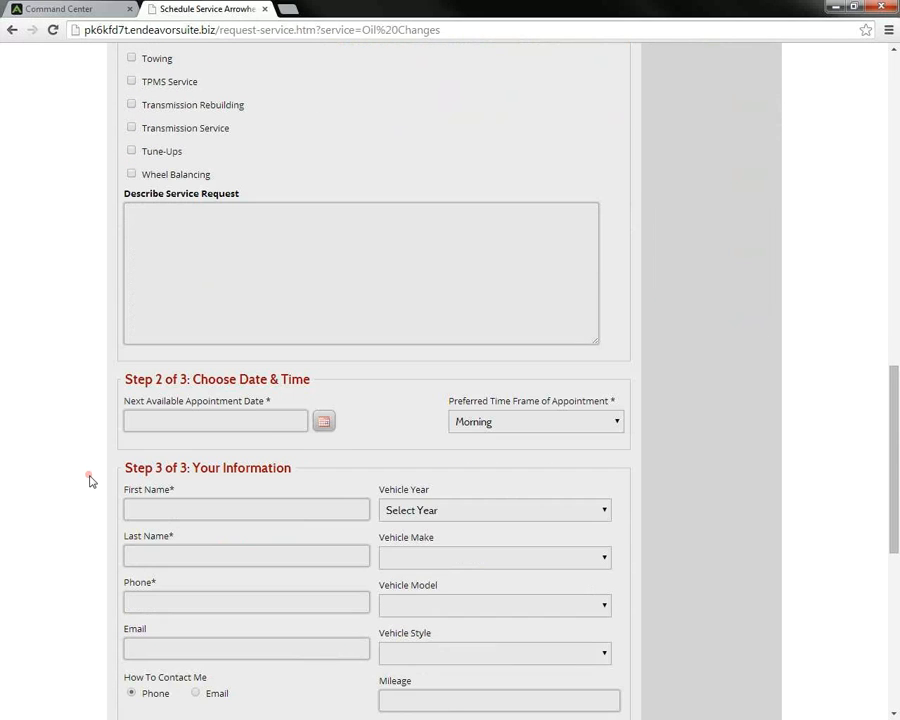
Step: Choose Tuesday, June 24, 2014 in the afternoon as the appointment time
left_click(323, 424)
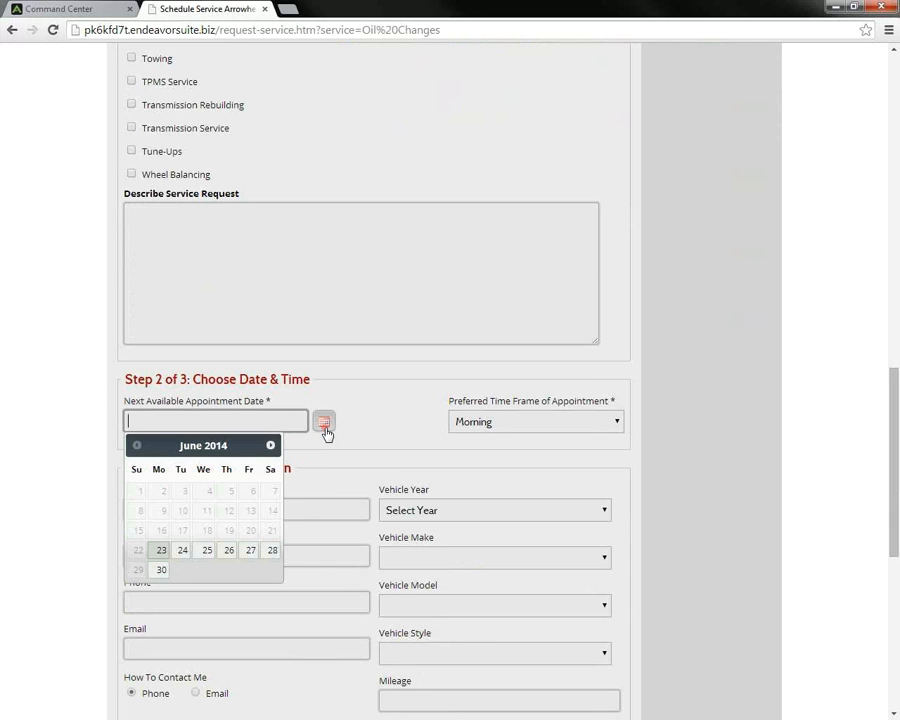
left_click(183, 552)
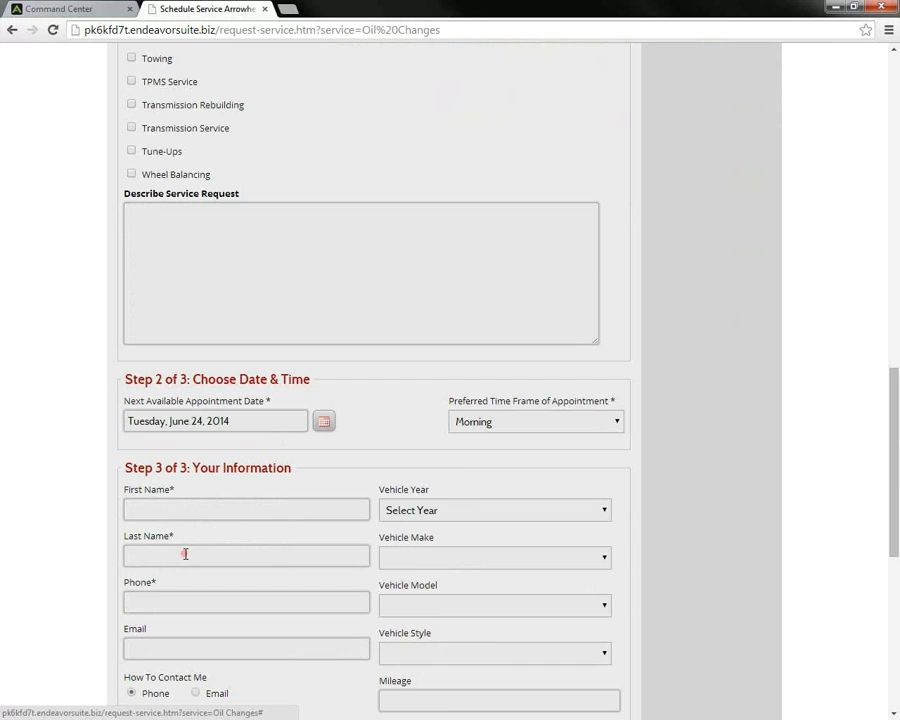
left_click(617, 426)
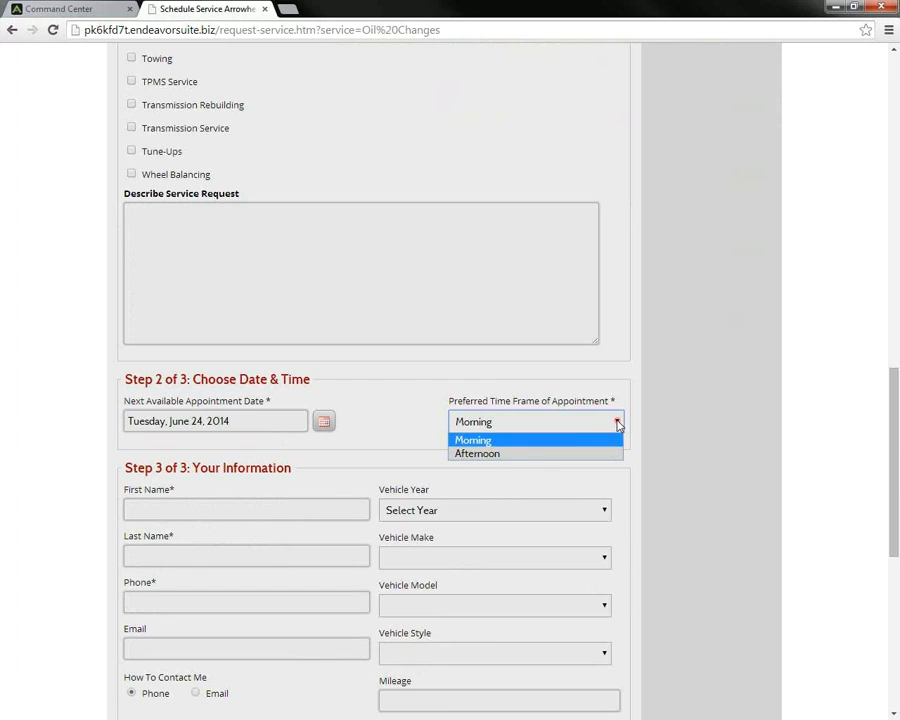
left_click(503, 455)
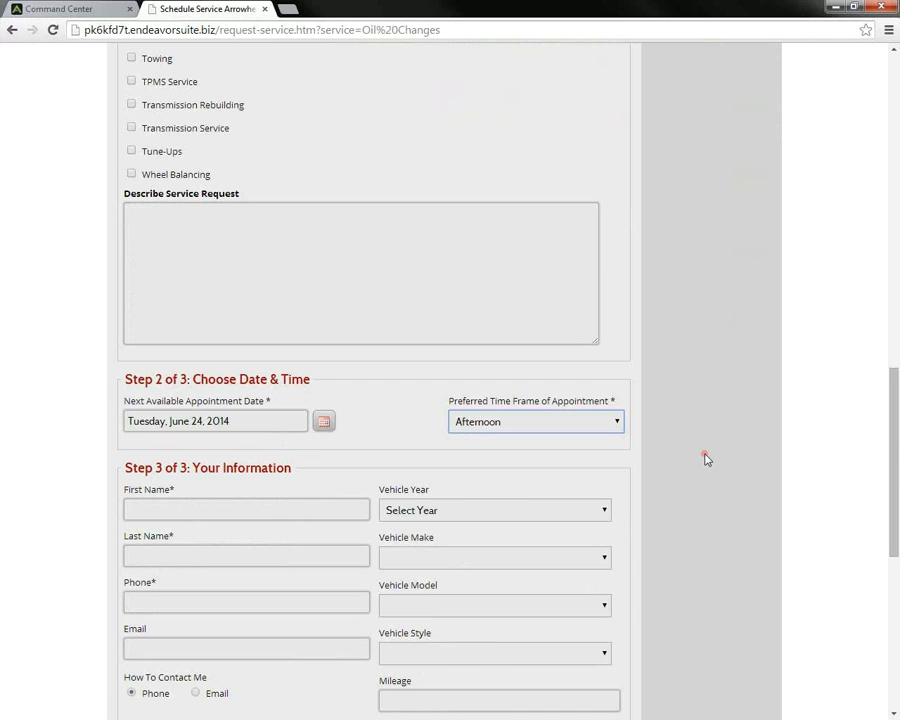
Step: Fill in the contact's first and last name, phone number and e-mail address
scroll(705, 458, "down", 1)
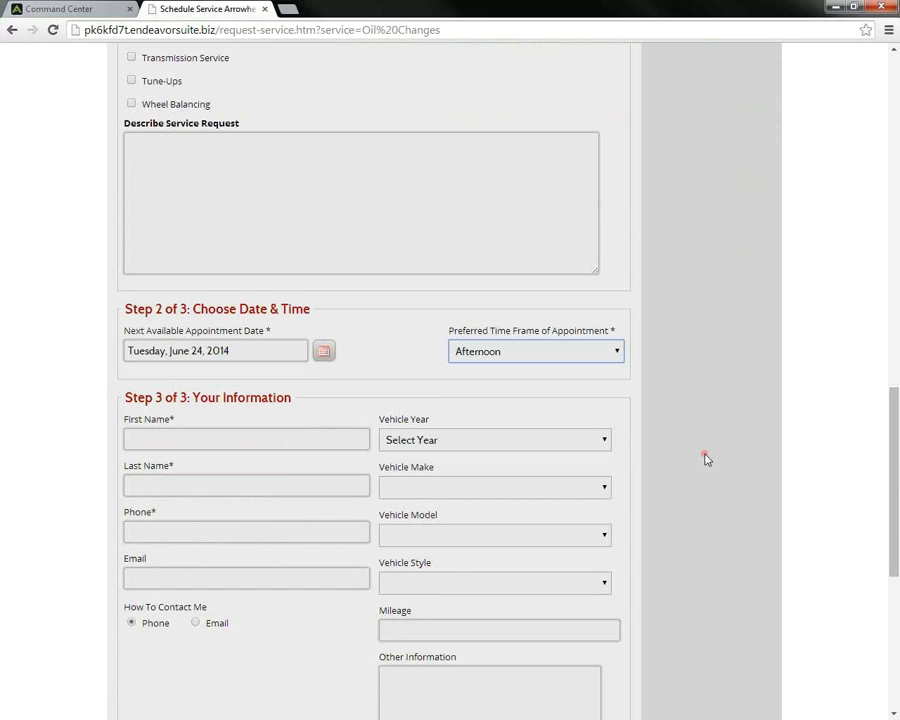
left_click(216, 440)
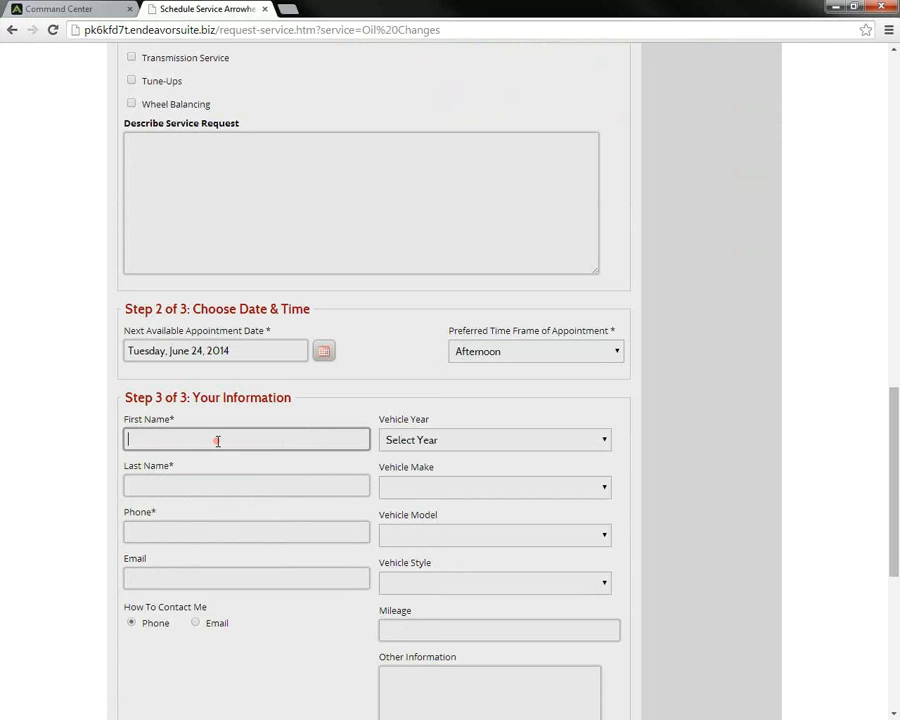
key("Tab")
type("Durfee")
key("Tab")
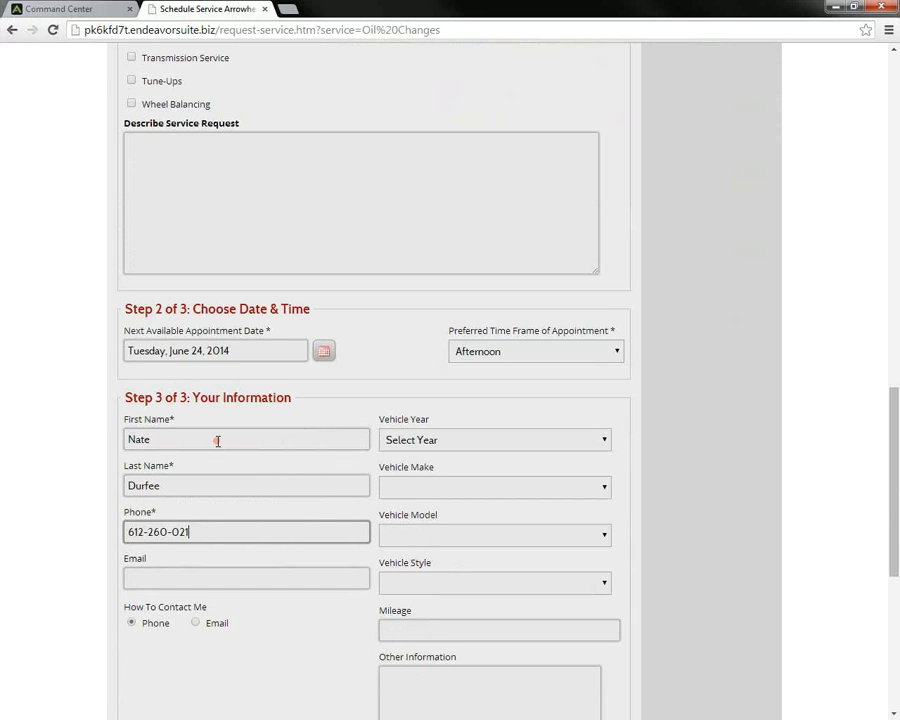
left_click(186, 580)
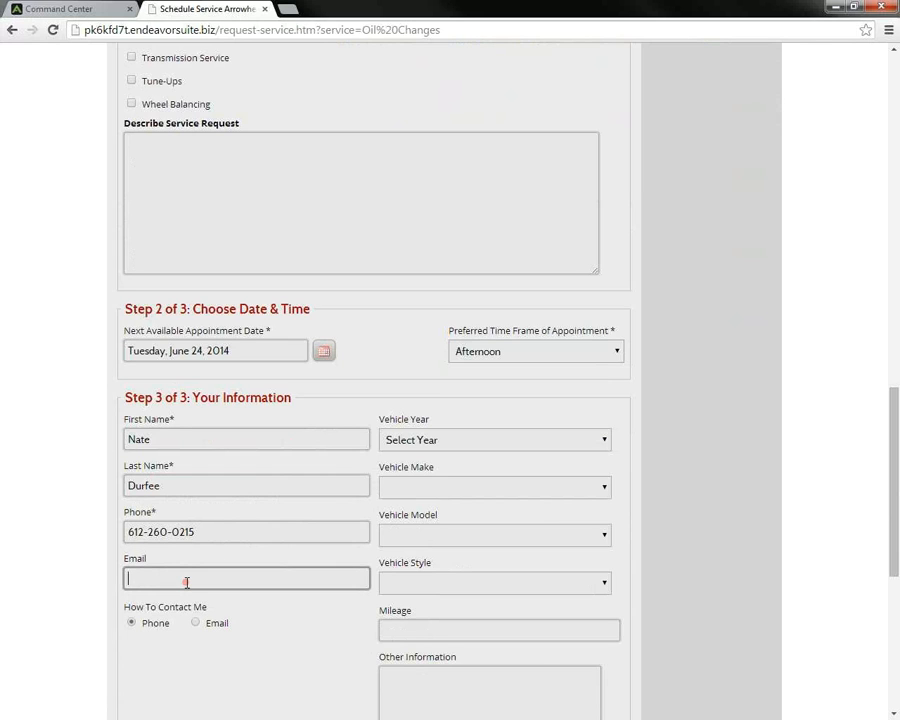
Step: Set the vehicle to a 2010 Honda Civic EX
scroll(593, 374, "down", 1)
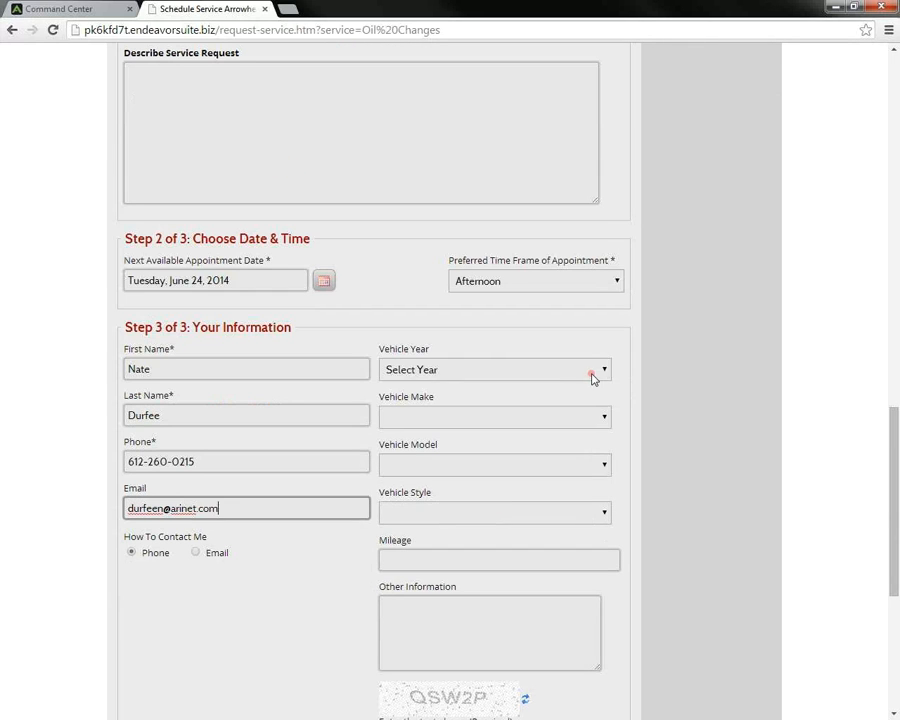
left_click(602, 371)
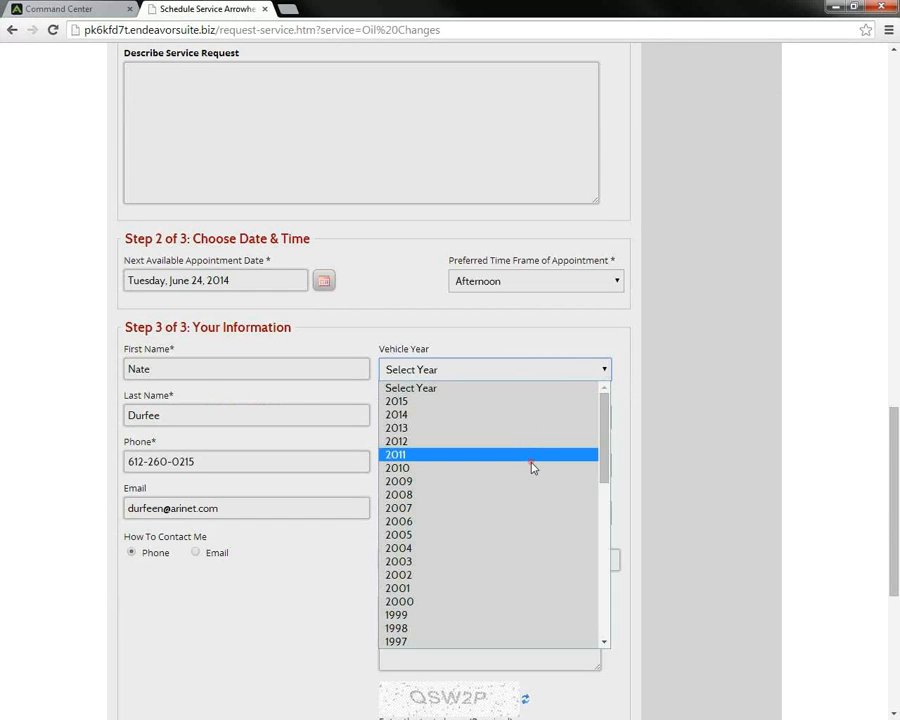
left_click(531, 467)
left_click(602, 417)
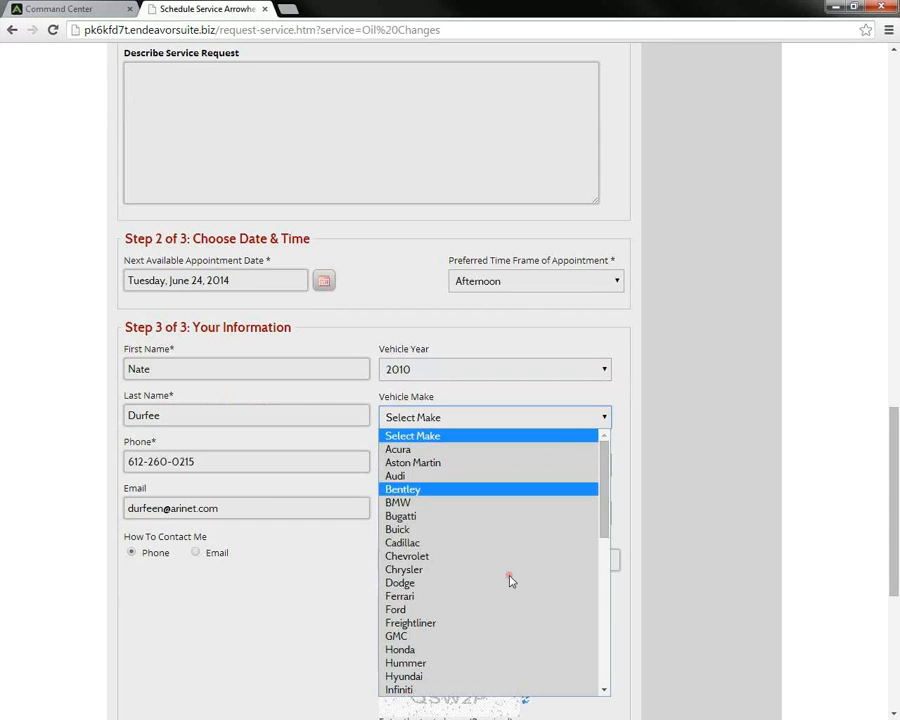
scroll(508, 580, "down", 3)
left_click(410, 509)
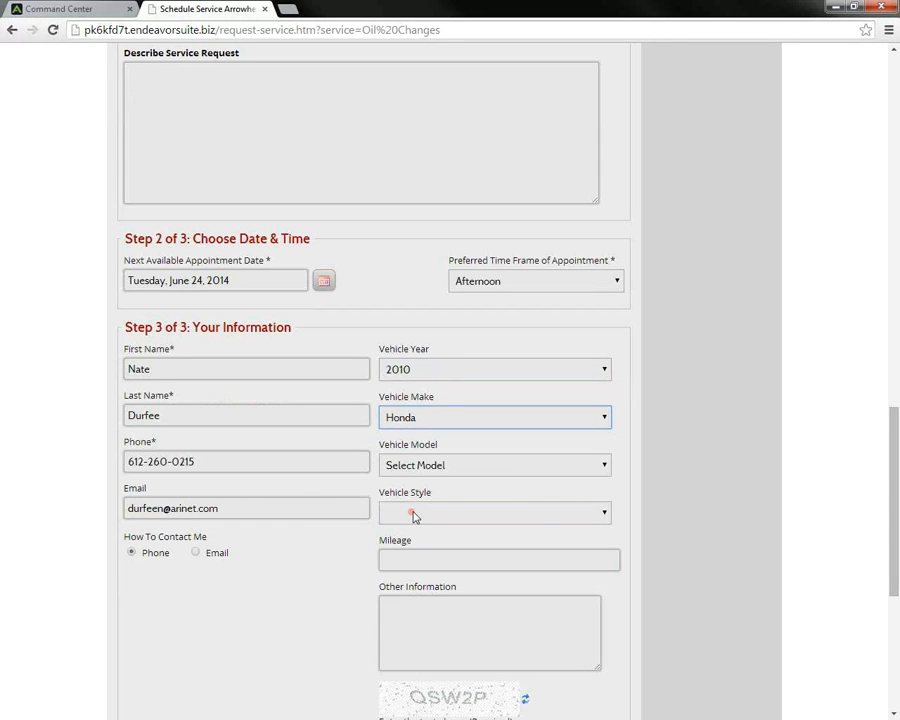
left_click(604, 465)
left_click(494, 518)
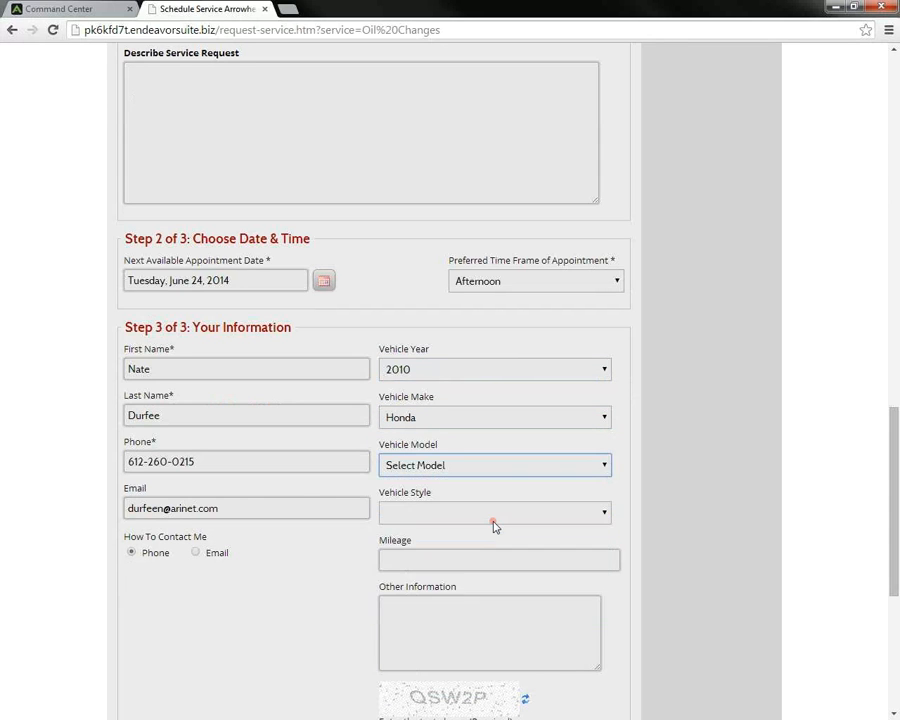
left_click(604, 513)
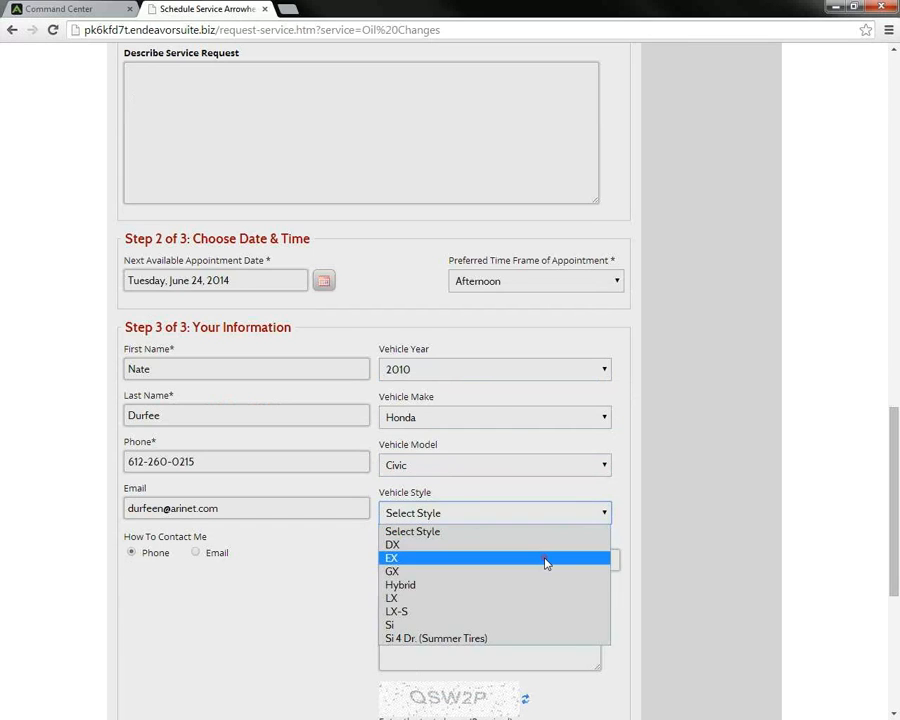
left_click(546, 560)
Step: Add the note 'THis is only a test.', enter the verification text, send the request and close the confirmation
scroll(545, 558, "down", 1)
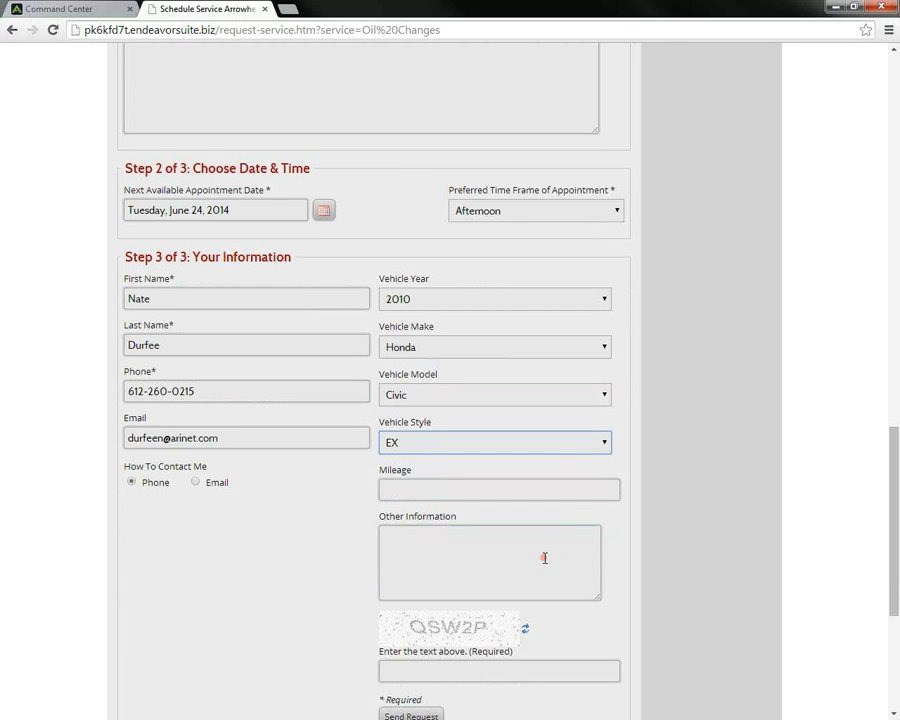
left_click(481, 554)
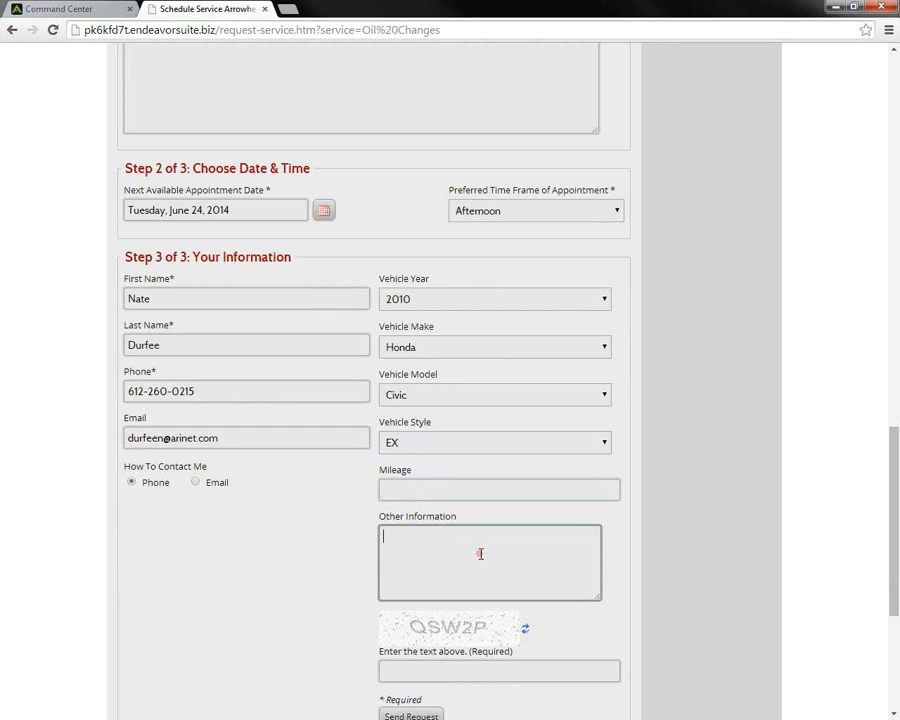
type("THis is only a test.")
scroll(481, 554, "down", 1)
left_click(418, 603)
type("qsw")
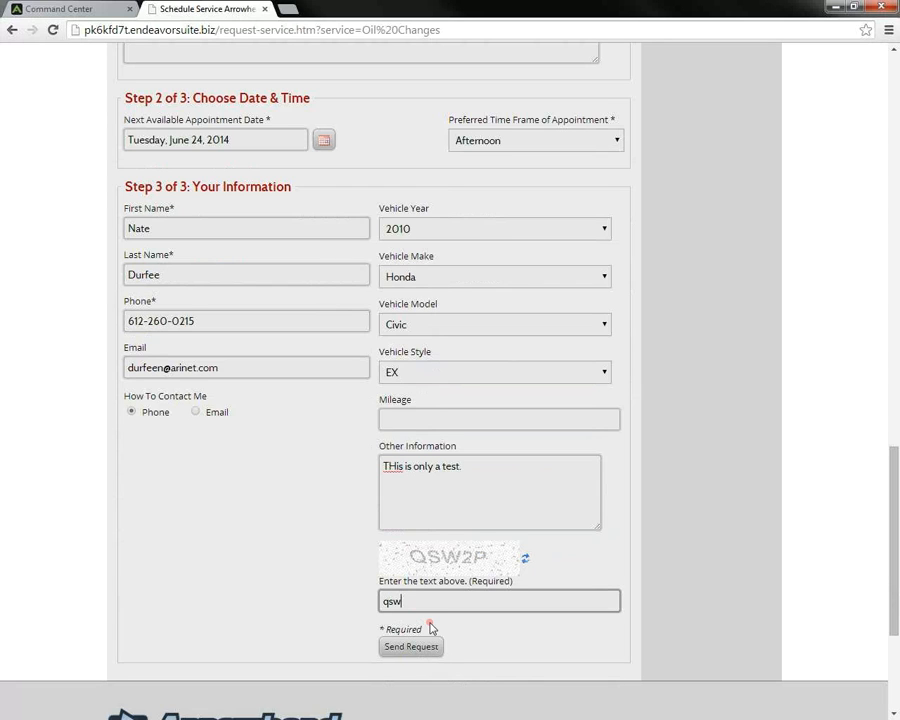
type("2p")
left_click(422, 646)
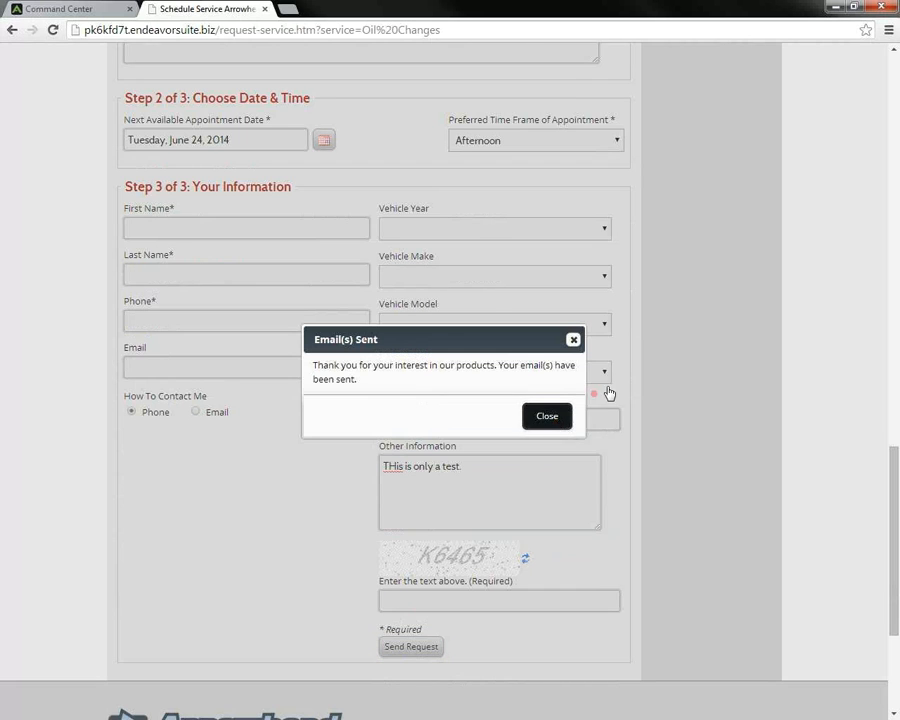
left_click(556, 420)
scroll(699, 367, "up", 6)
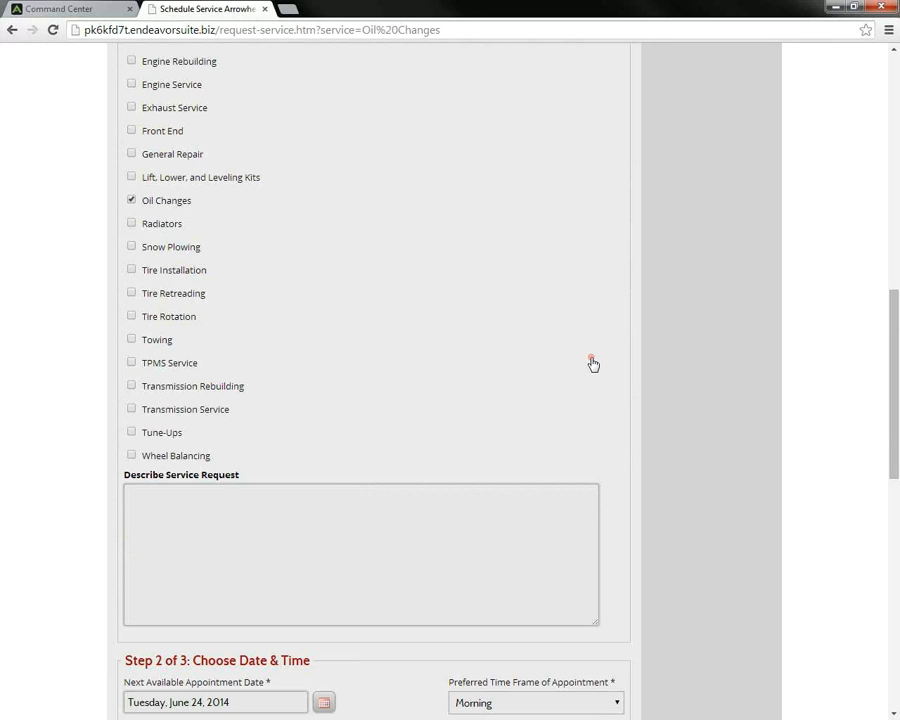
scroll(592, 362, "up", 8)
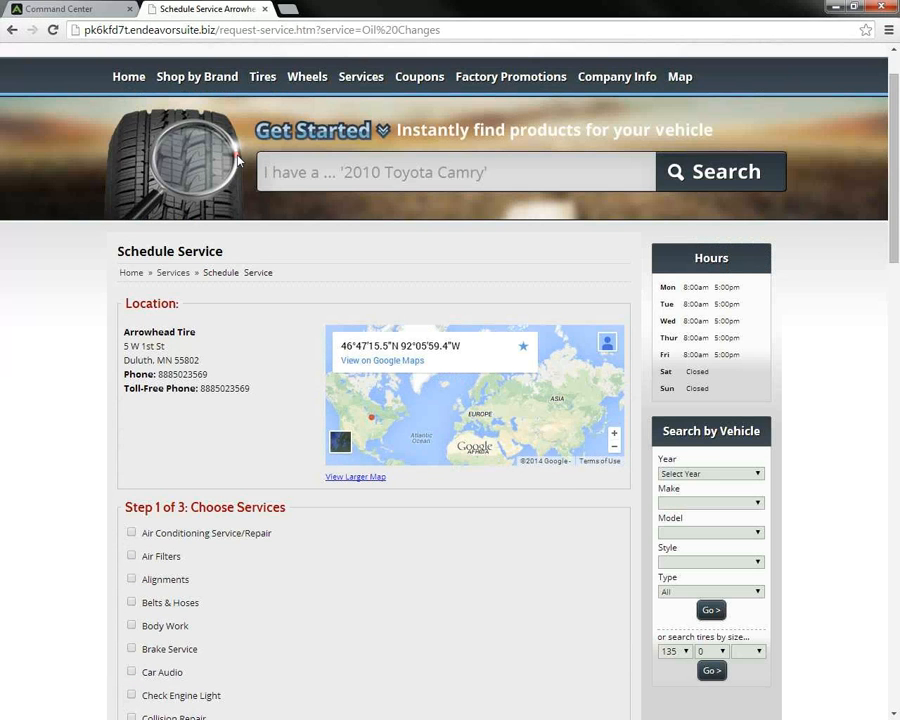
Step: Open the Sales & Lead Management notification settings in Command Center
left_click(86, 6)
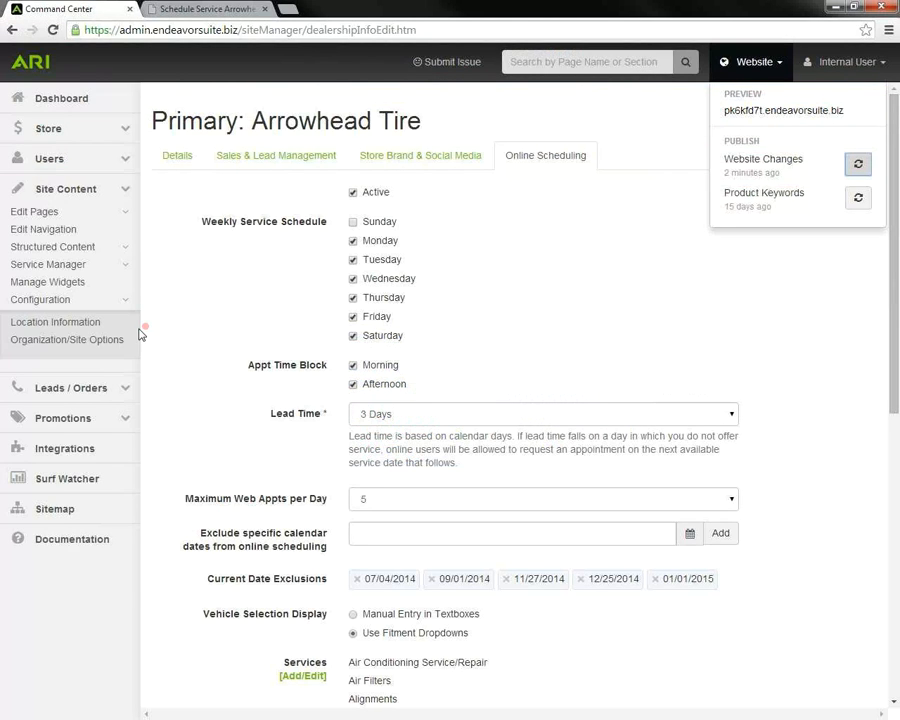
left_click(257, 163)
scroll(300, 286, "down", 2)
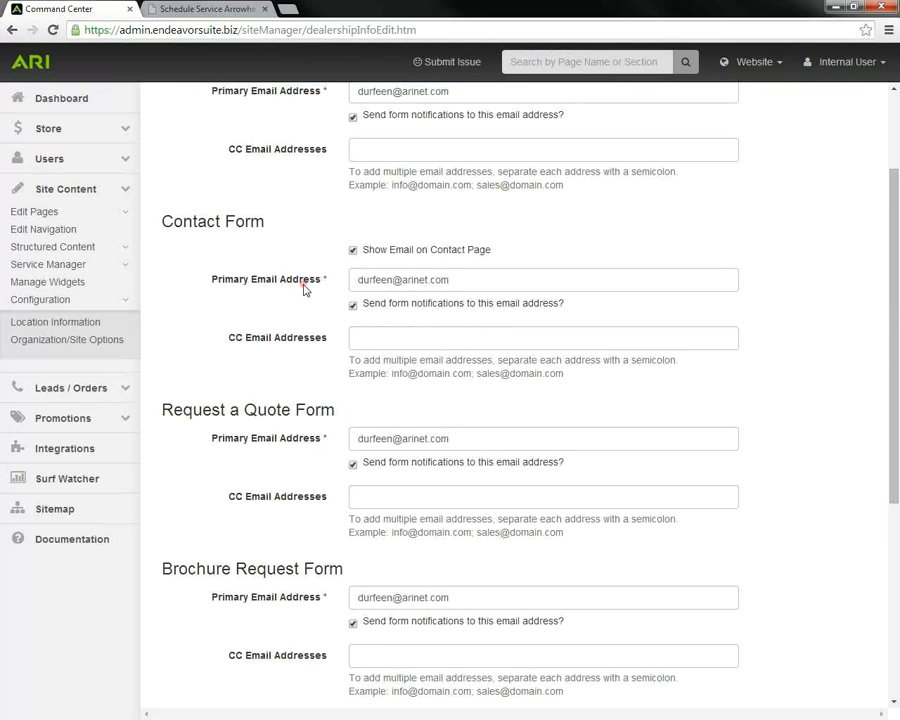
scroll(305, 289, "down", 5)
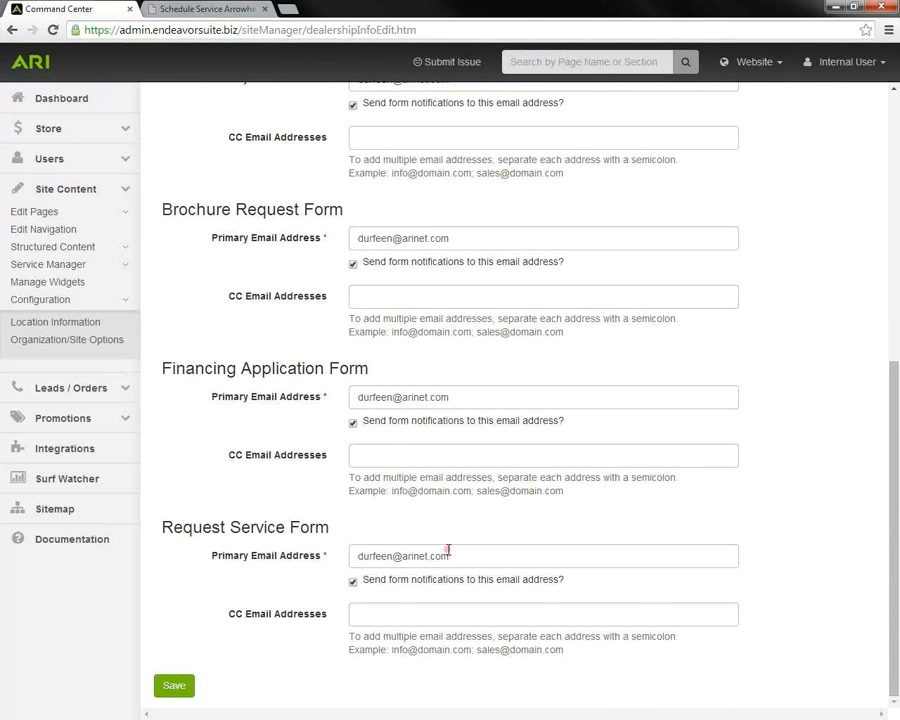
Step: Inspect the Request Service Form notification e-mail and CC addresses, then expand Leads / Orders
triple_click(352, 555)
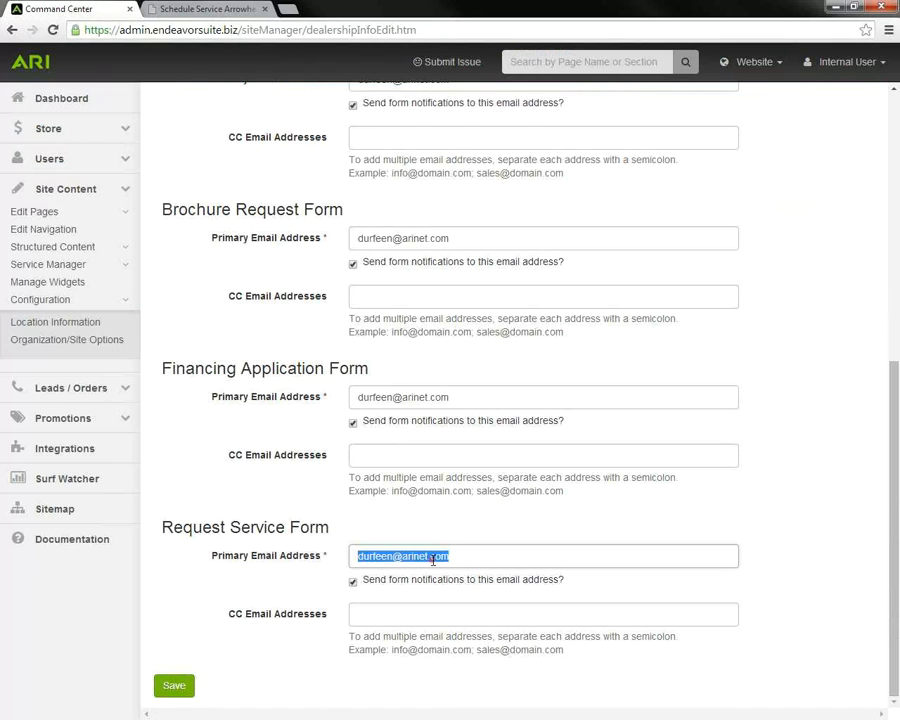
left_click(402, 614)
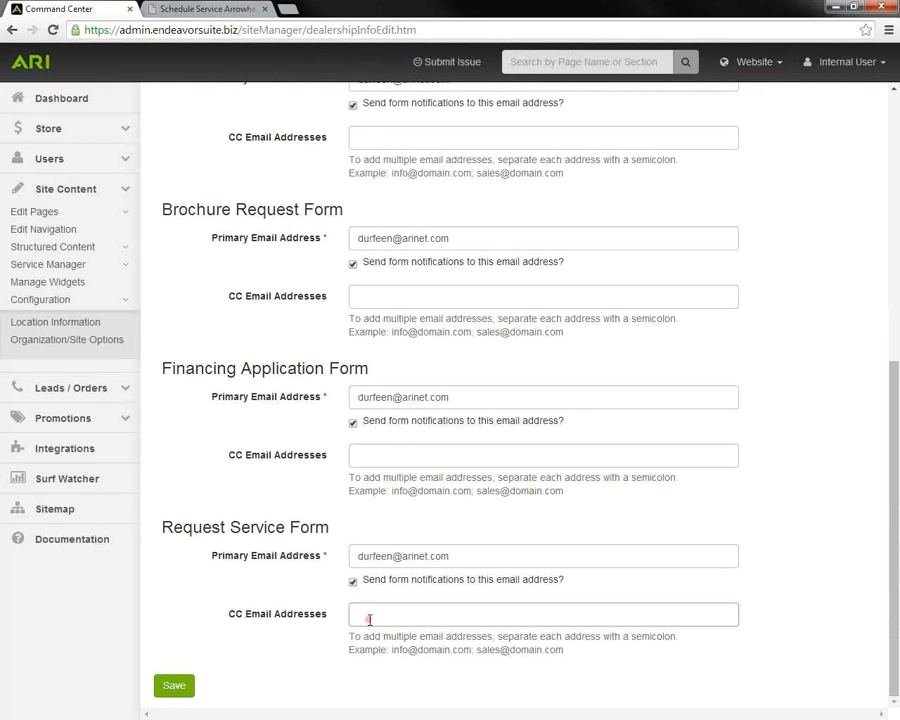
left_click_drag(566, 654, 394, 659)
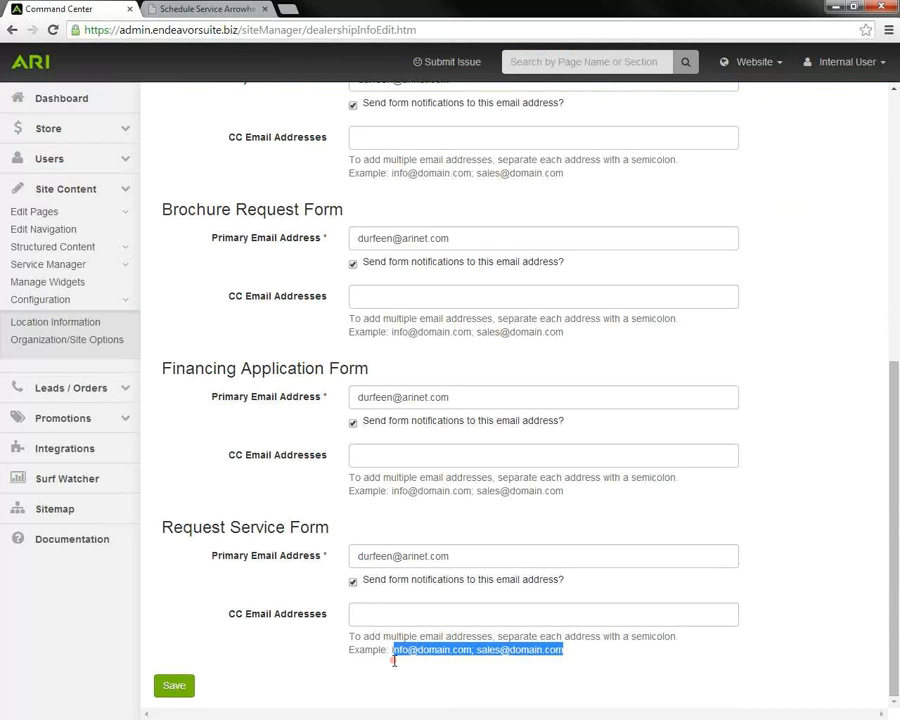
left_click(128, 643)
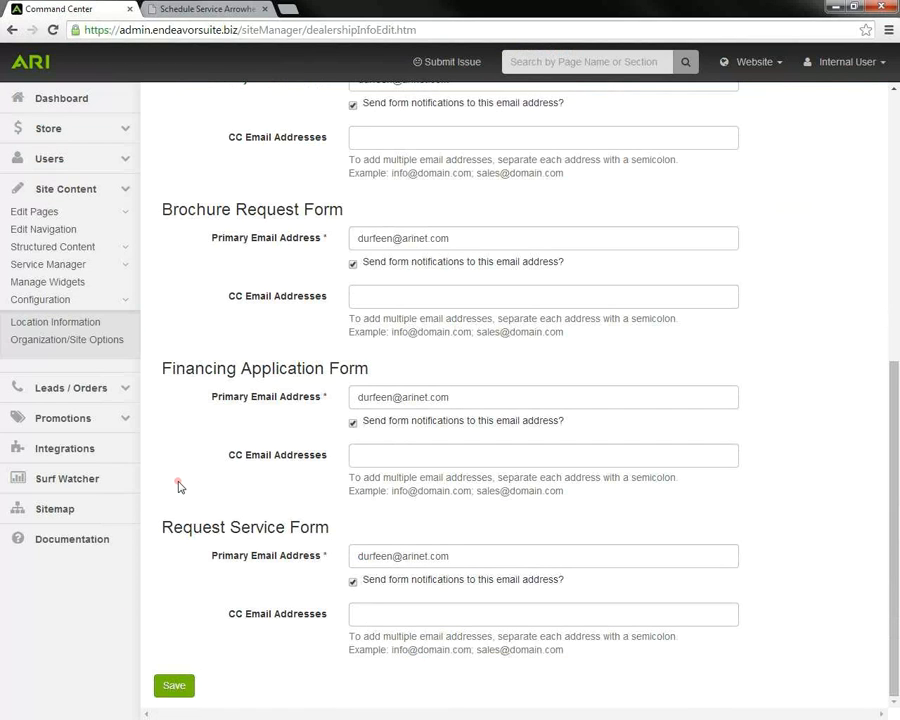
left_click(125, 392)
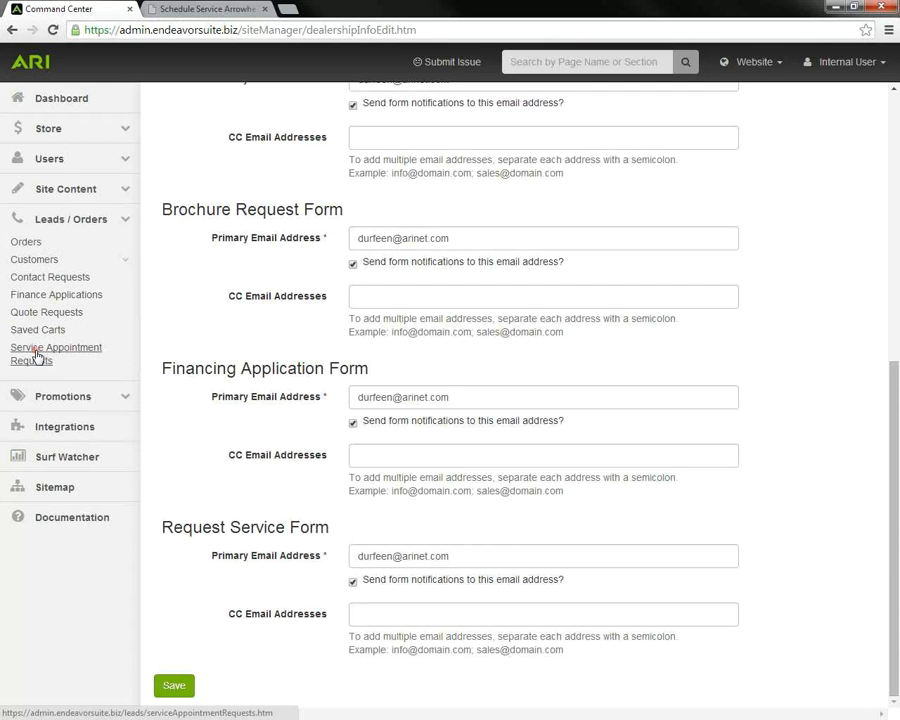
Step: View the Jun 19 2014 Oil Changes request, try status In Progress and Notes, then return to the list
left_click(36, 355)
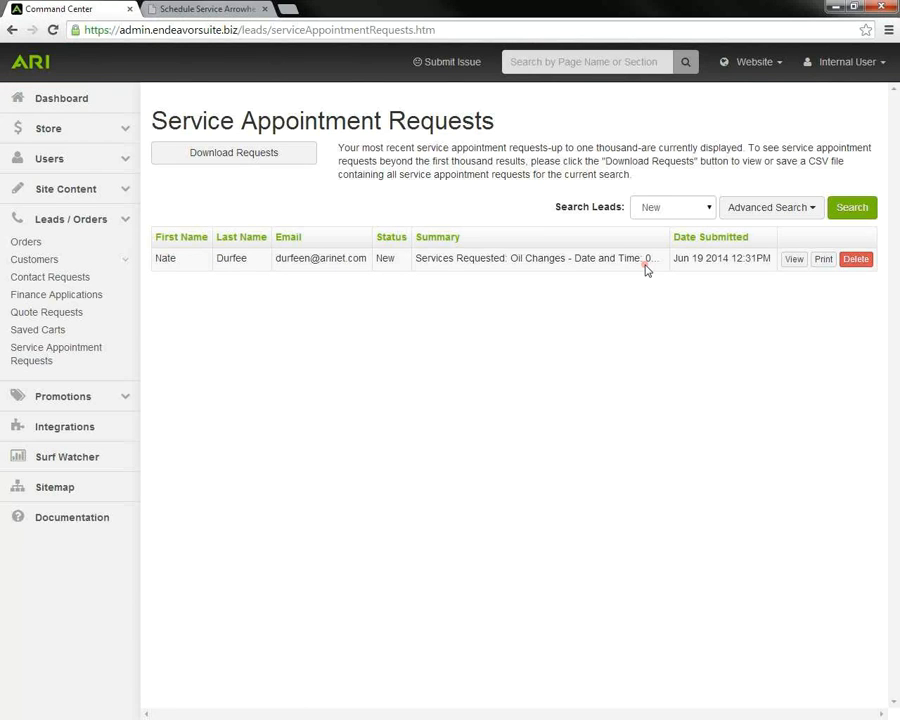
left_click(794, 262)
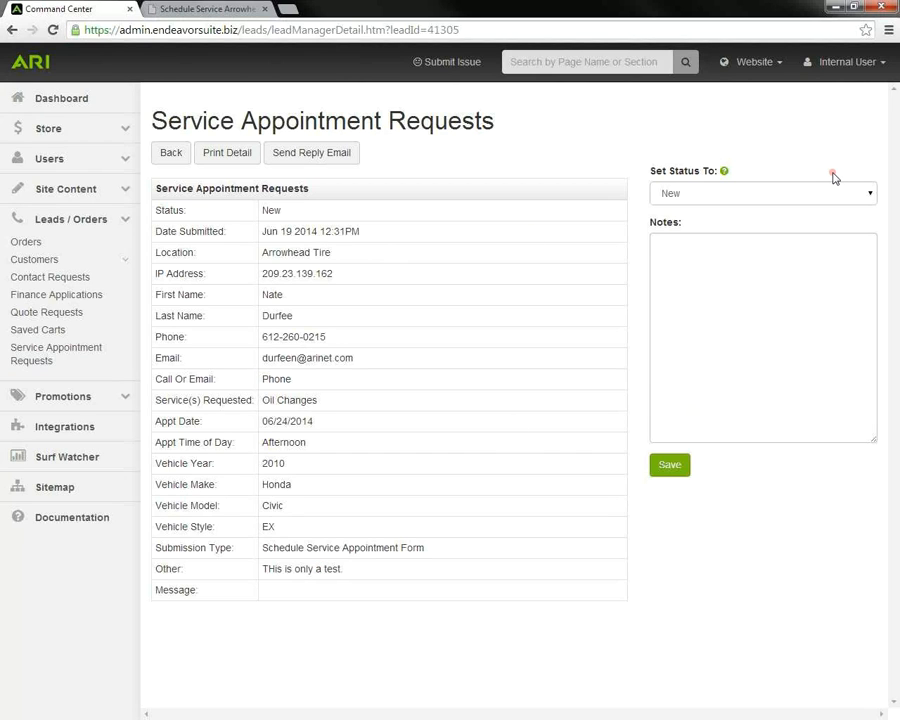
left_click(870, 197)
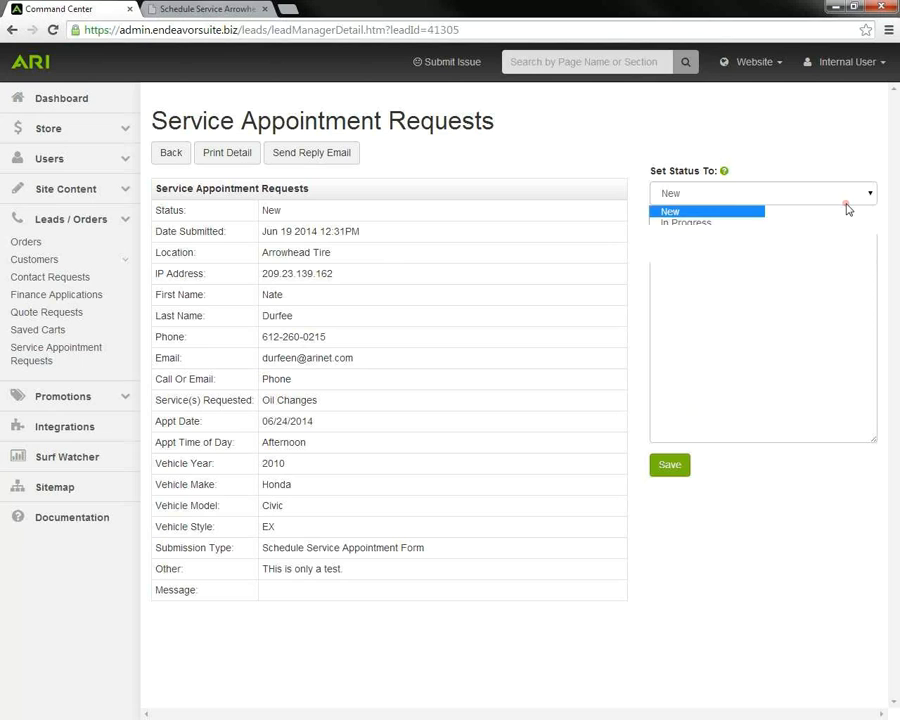
left_click(760, 223)
left_click(713, 255)
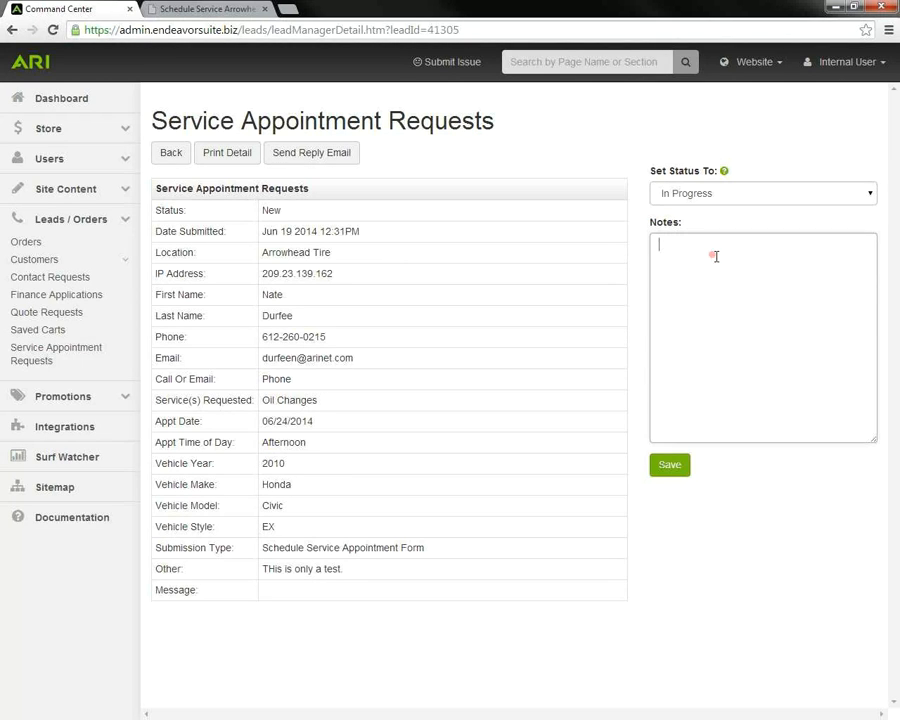
left_click(866, 194)
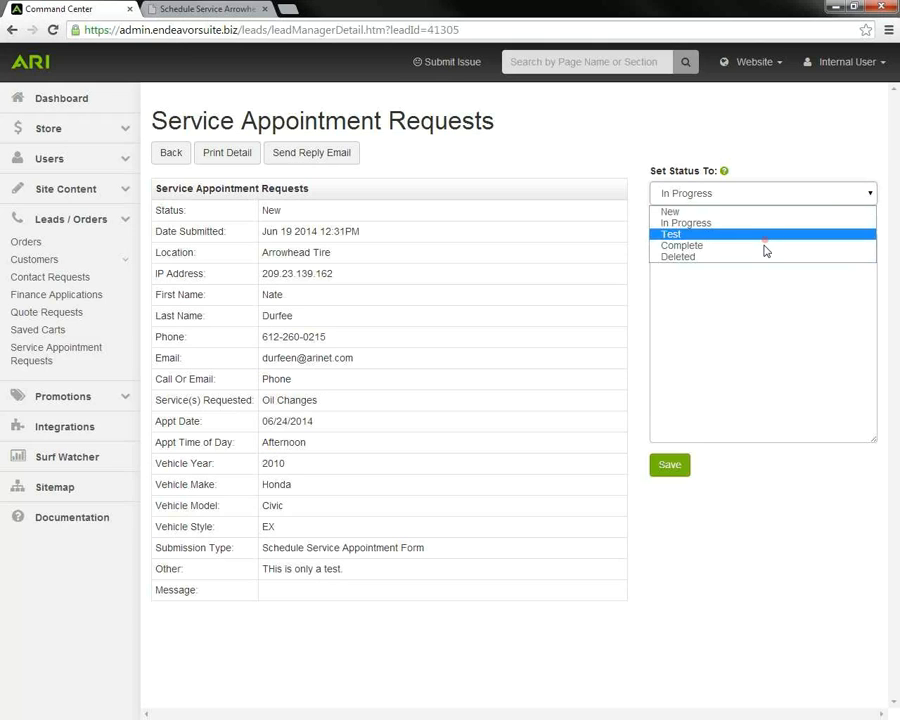
left_click(764, 123)
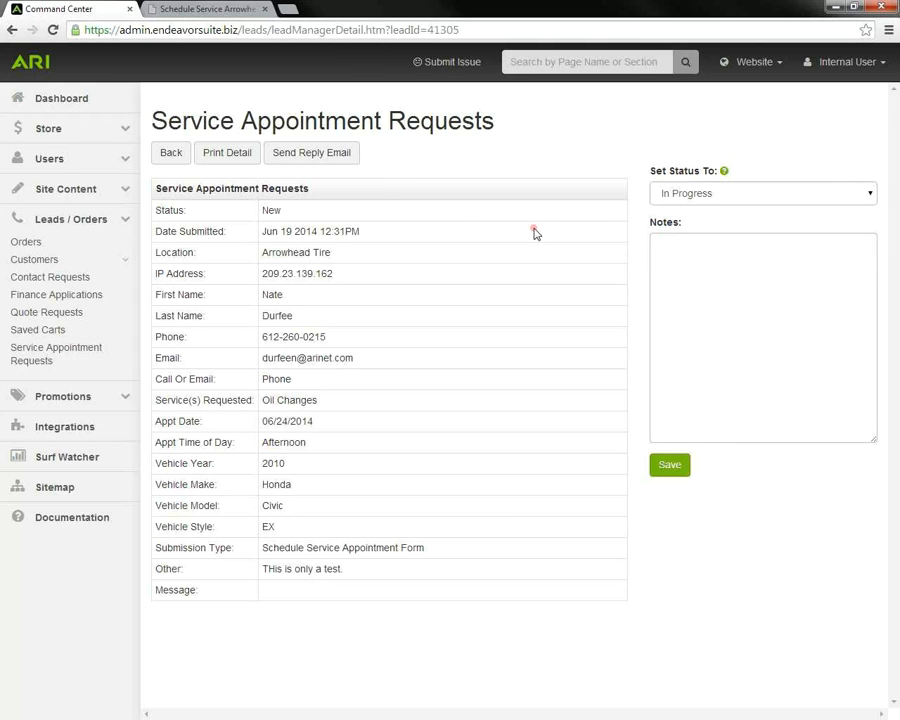
left_click(177, 158)
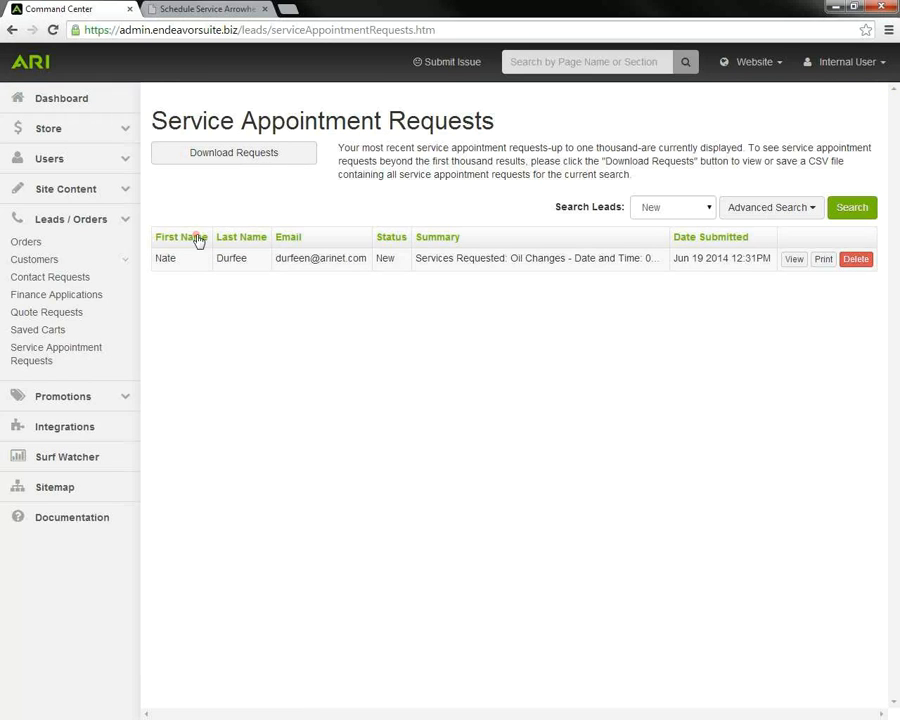
Step: Open Arrowhead Tire's Online Scheduling settings under Site Content > Configuration, then bring up the live Schedule Service page
left_click(125, 189)
left_click(125, 302)
left_click(83, 326)
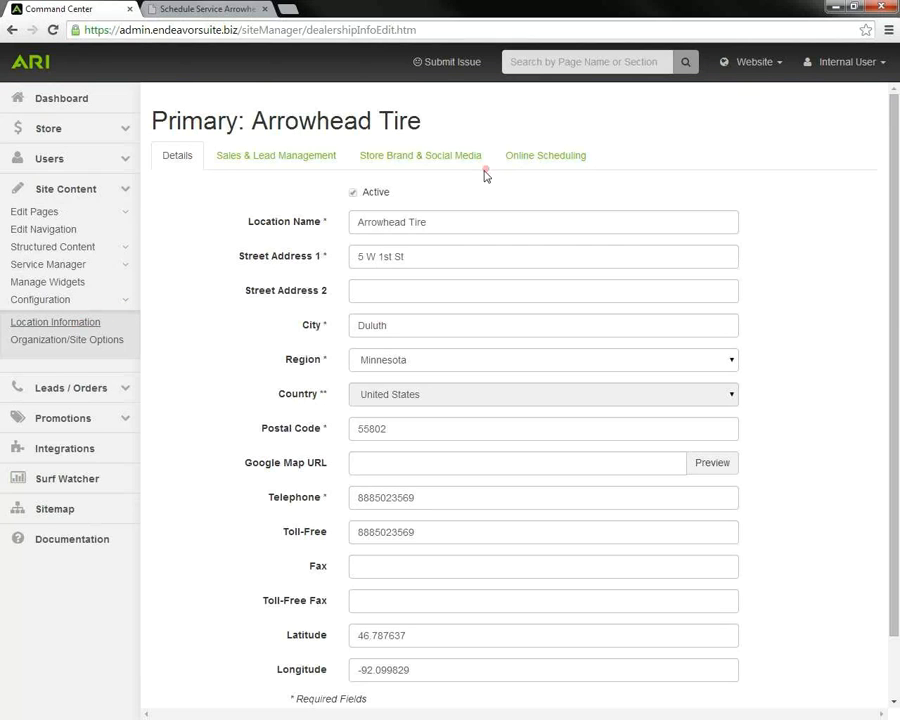
left_click(536, 167)
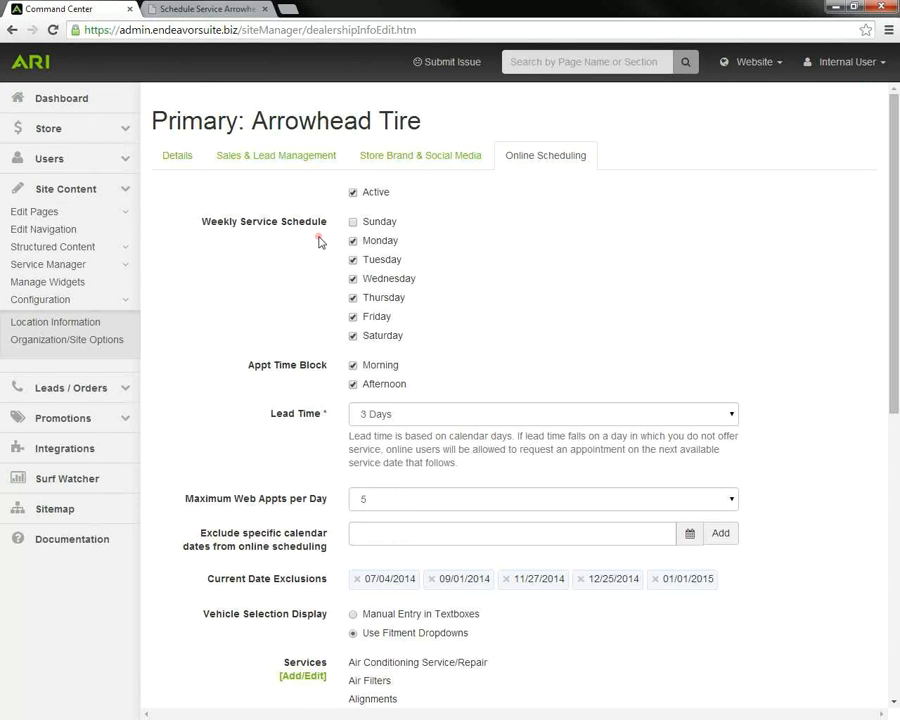
left_click(172, 10)
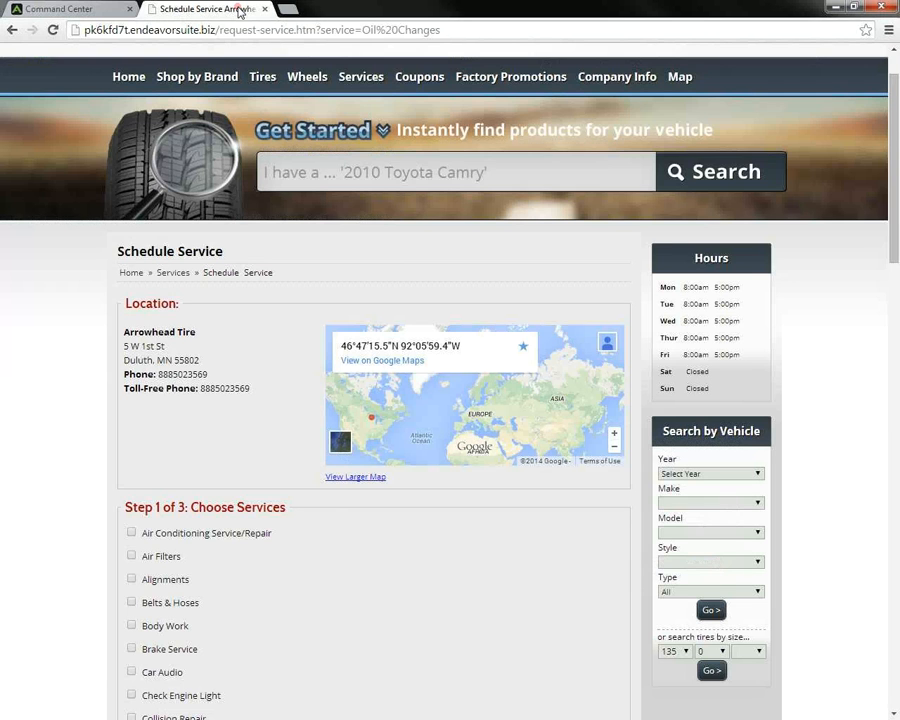
Step: Confirm the calendar shows June 24, 2014 as next available, then return to Command Center
scroll(288, 334, "down", 10)
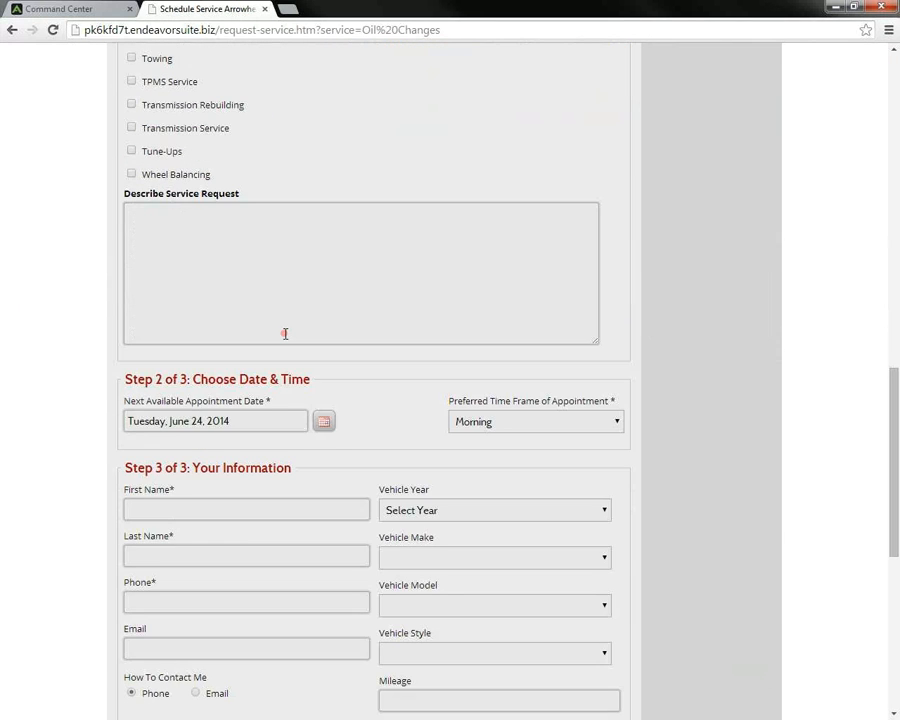
left_click(324, 424)
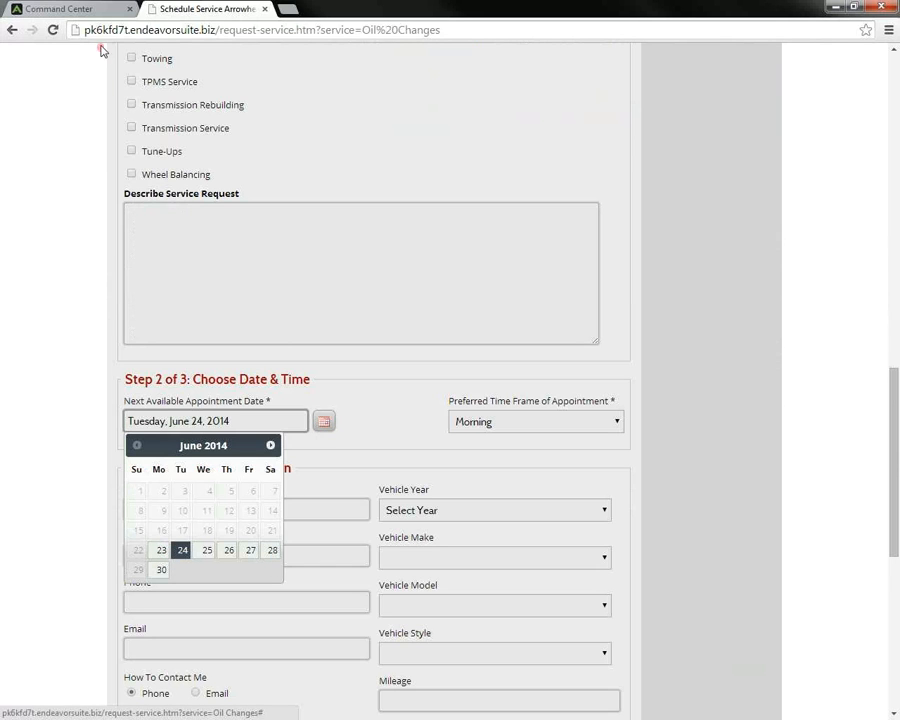
left_click(100, 13)
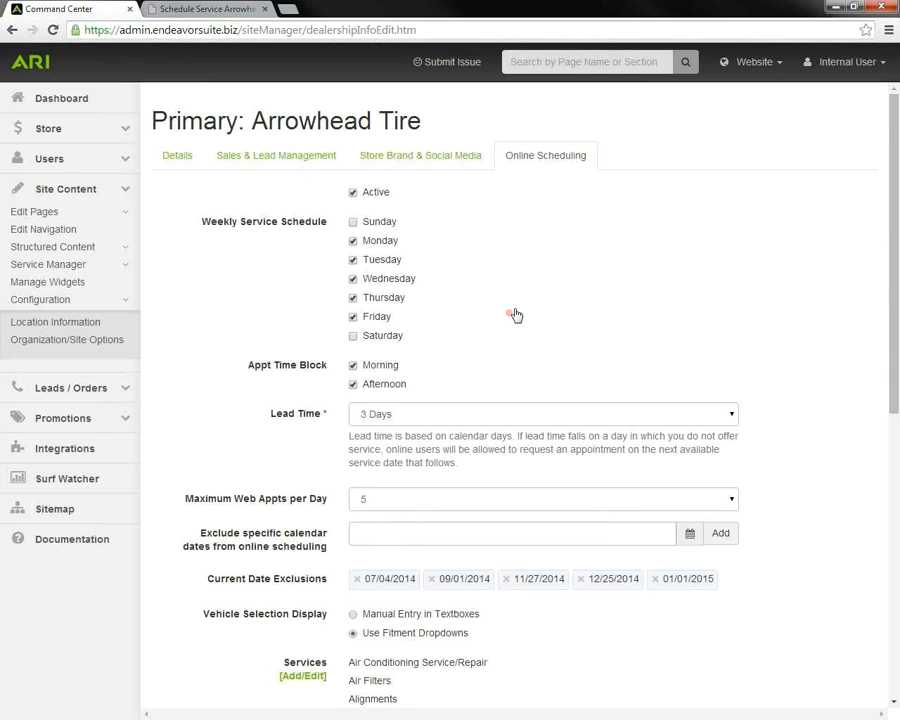
Step: Set the lead time to 4 Days with a 5-appointment daily web limit, and save the location
scroll(515, 315, "down", 1)
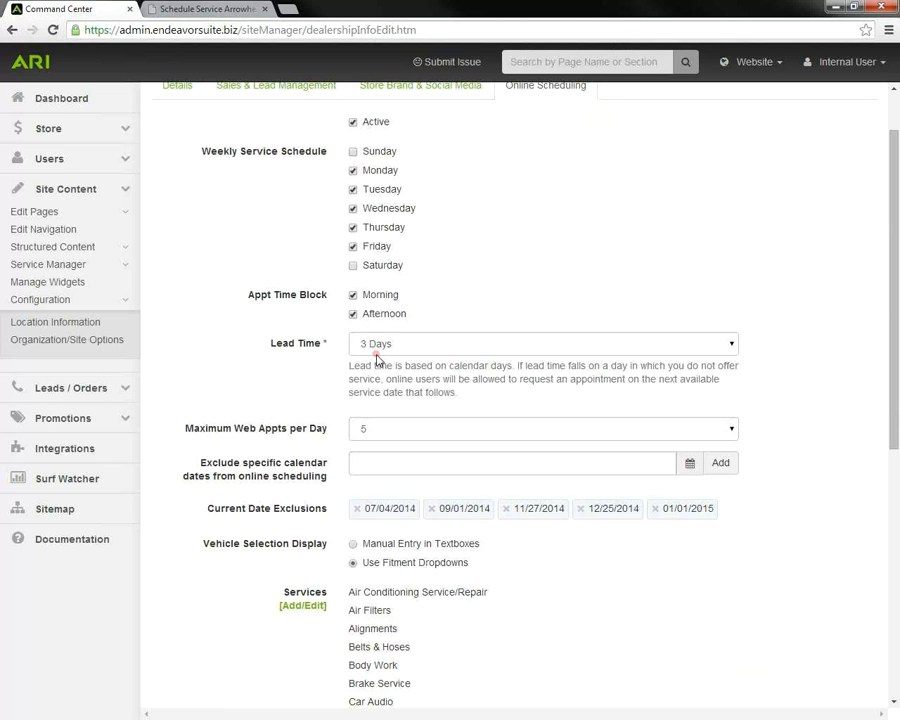
left_click(730, 349)
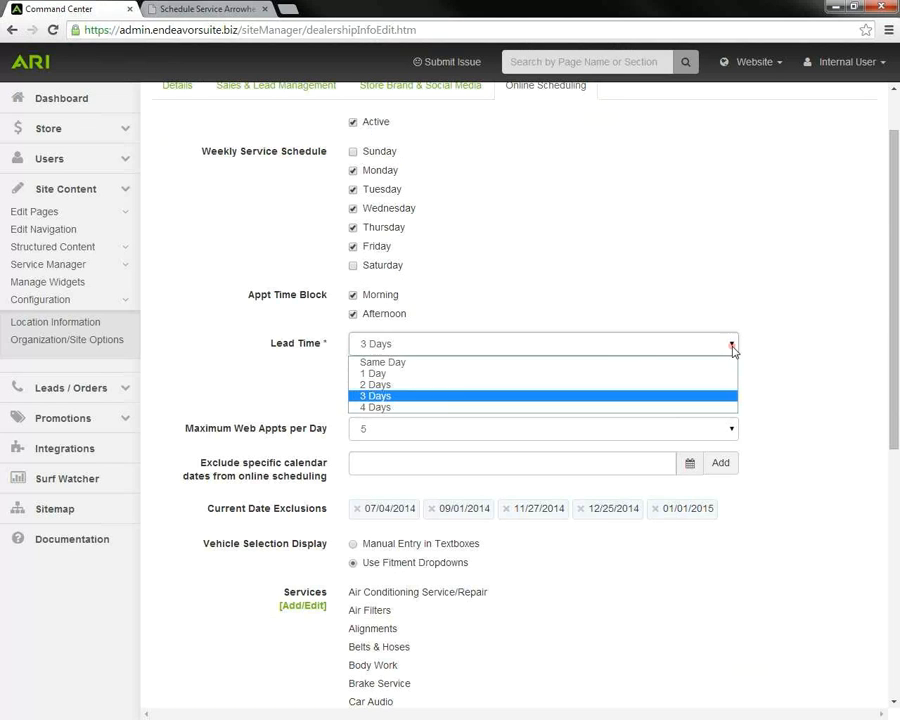
left_click(402, 408)
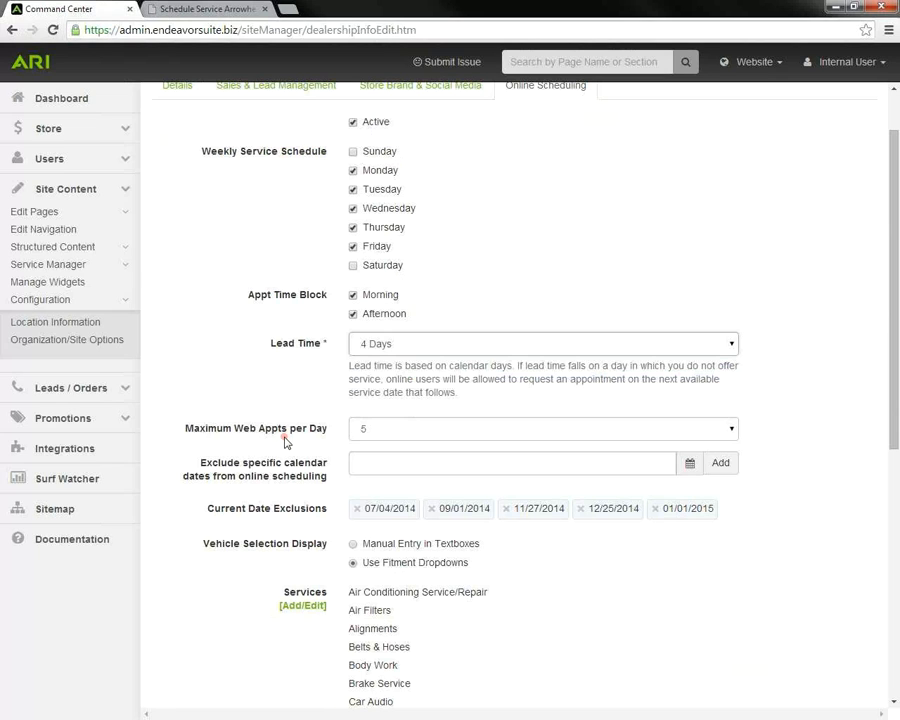
left_click(732, 428)
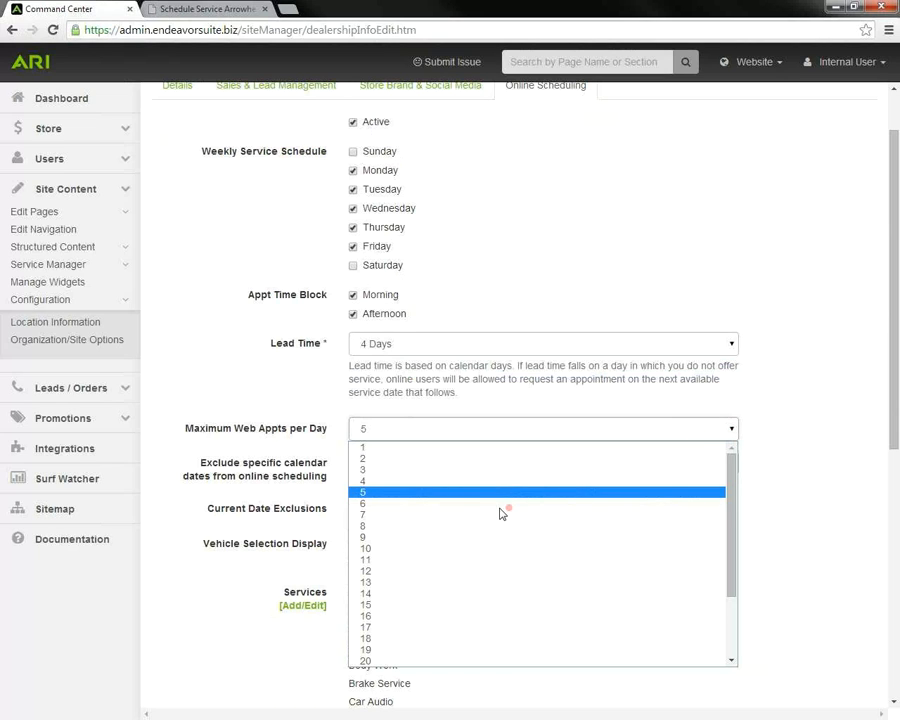
left_click(442, 492)
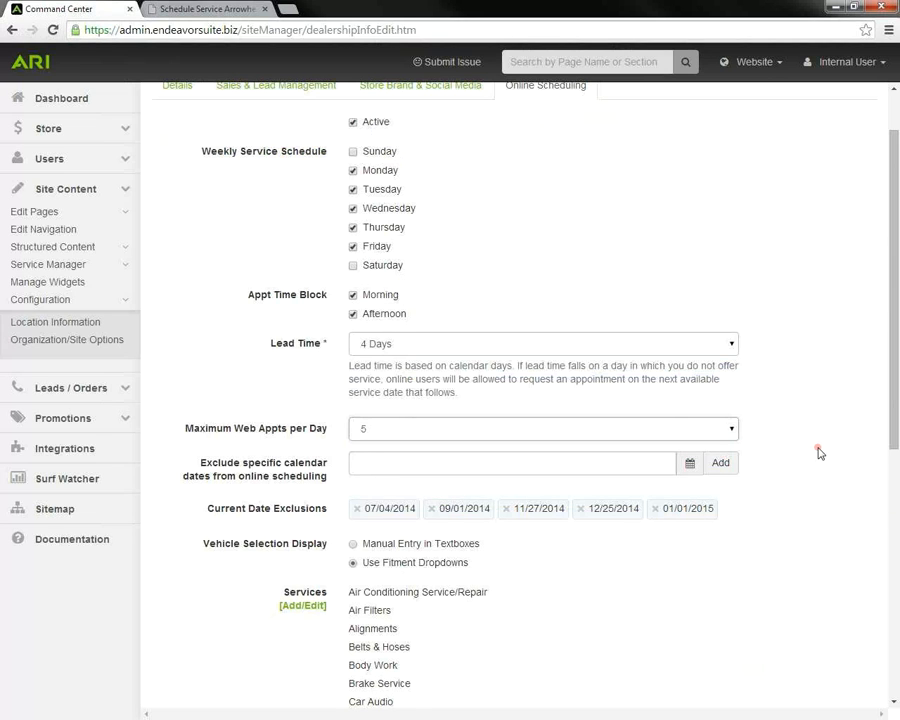
scroll(816, 450, "down", 1)
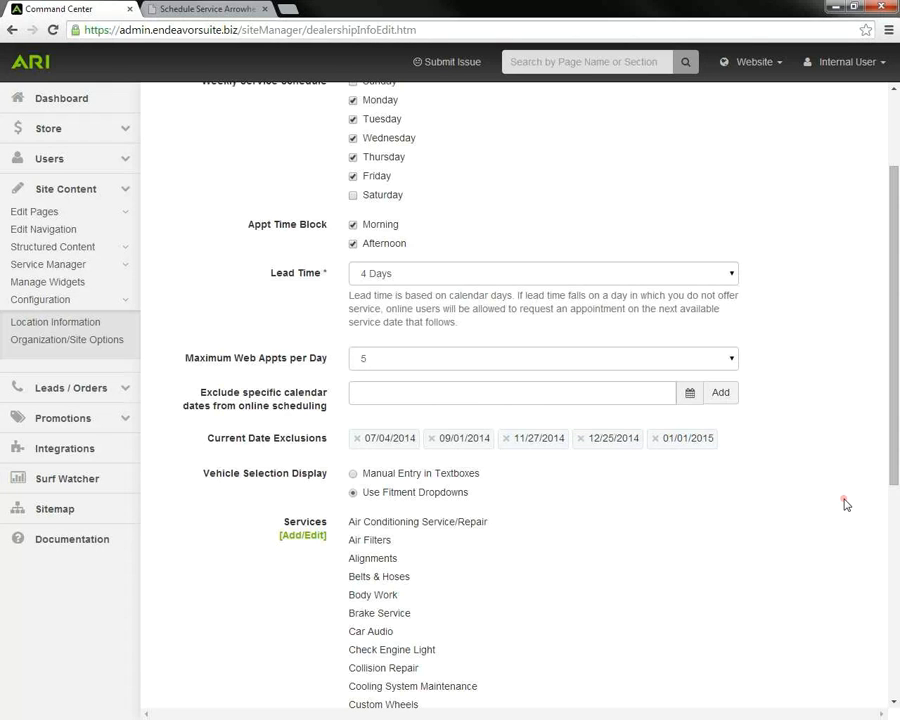
scroll(845, 504, "down", 1)
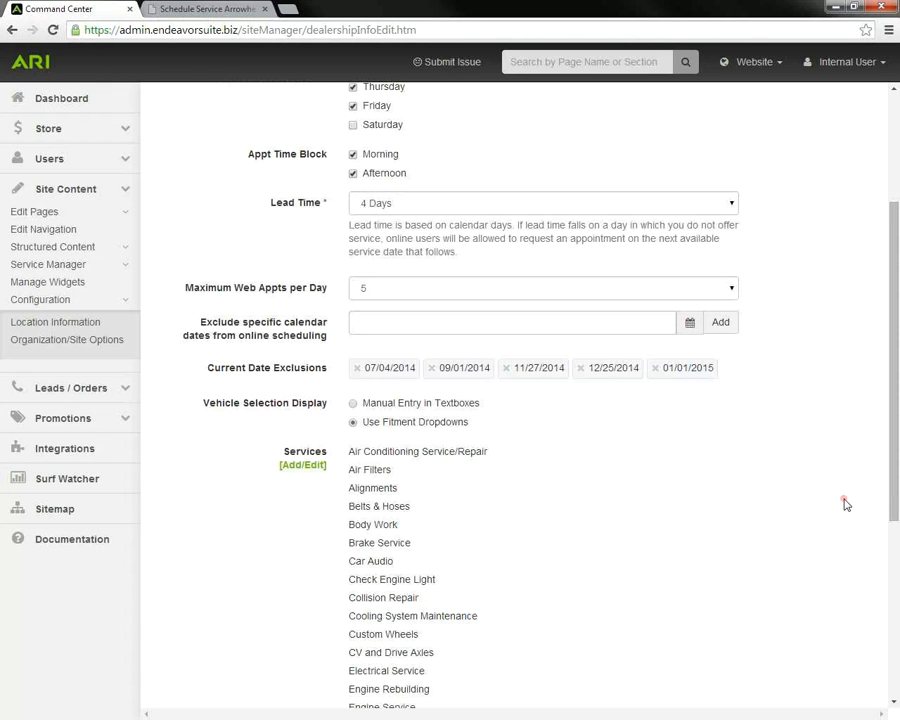
scroll(845, 504, "down", 3)
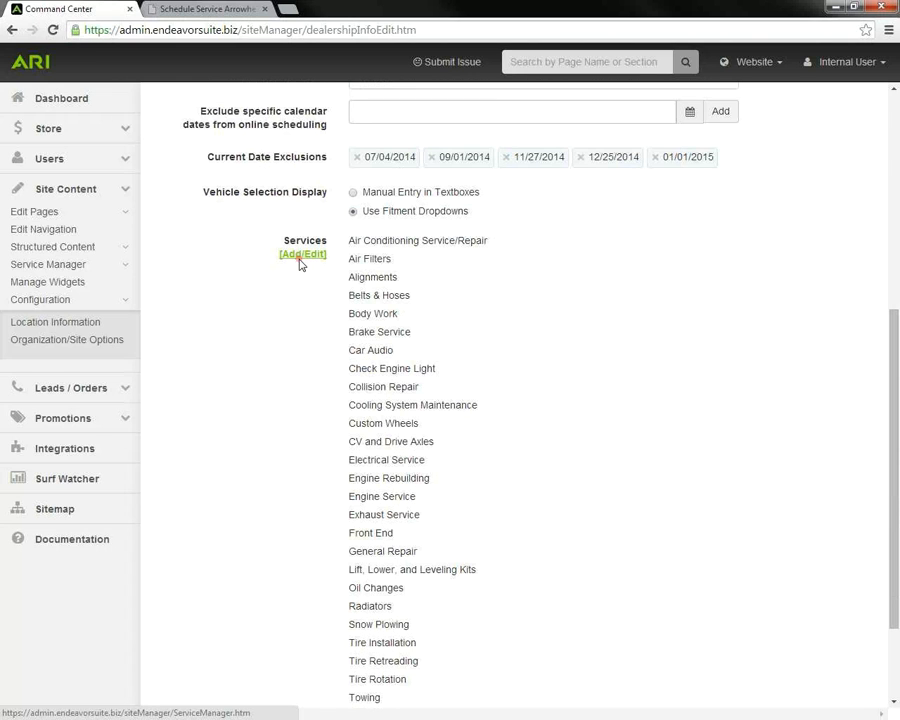
scroll(301, 262, "down", 2)
left_click(176, 690)
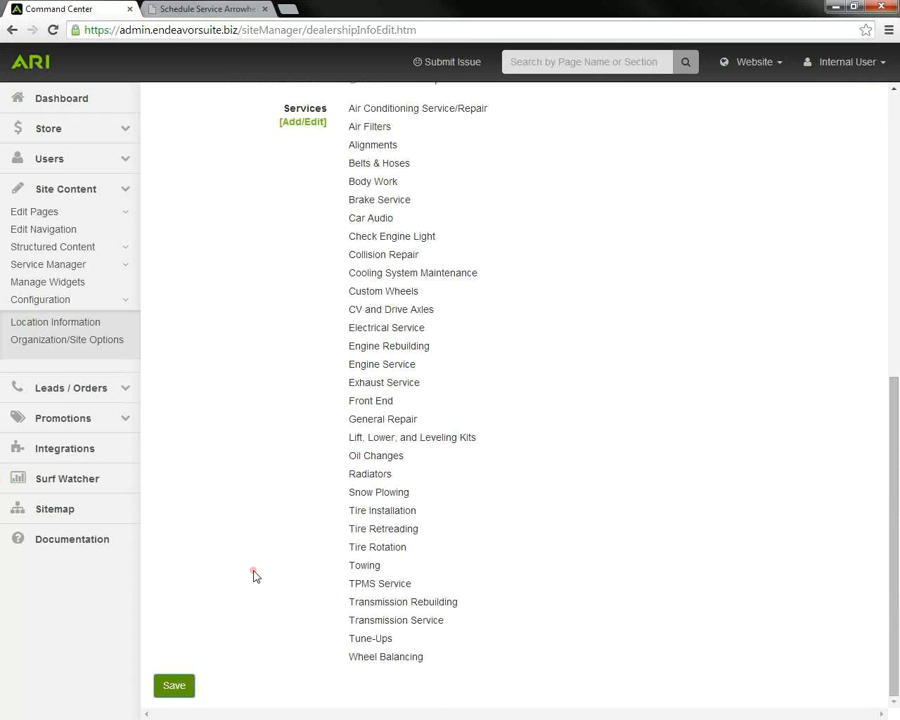
scroll(249, 576, "up", 3)
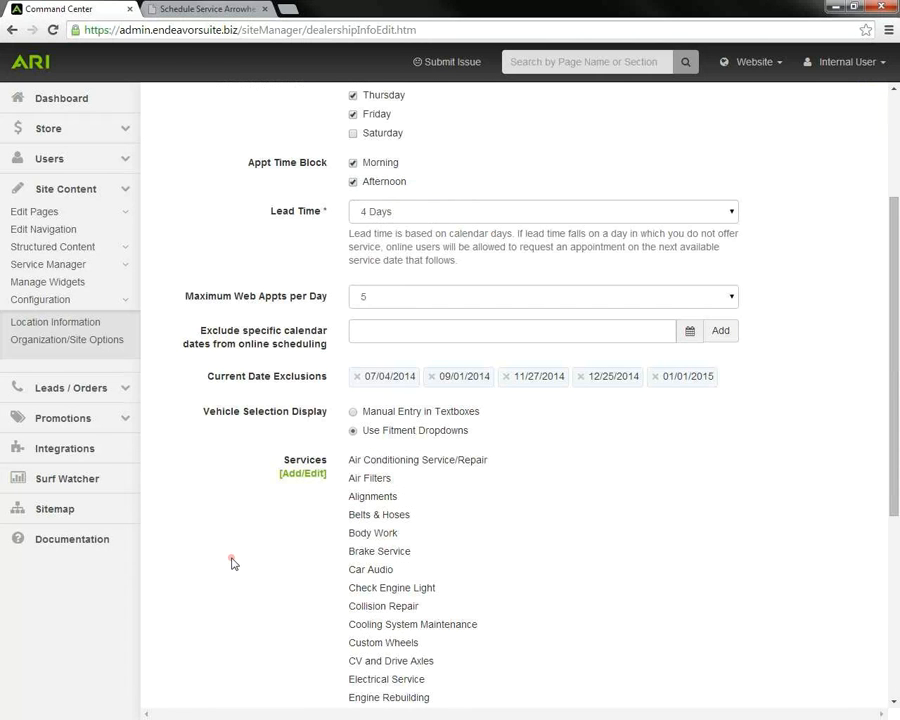